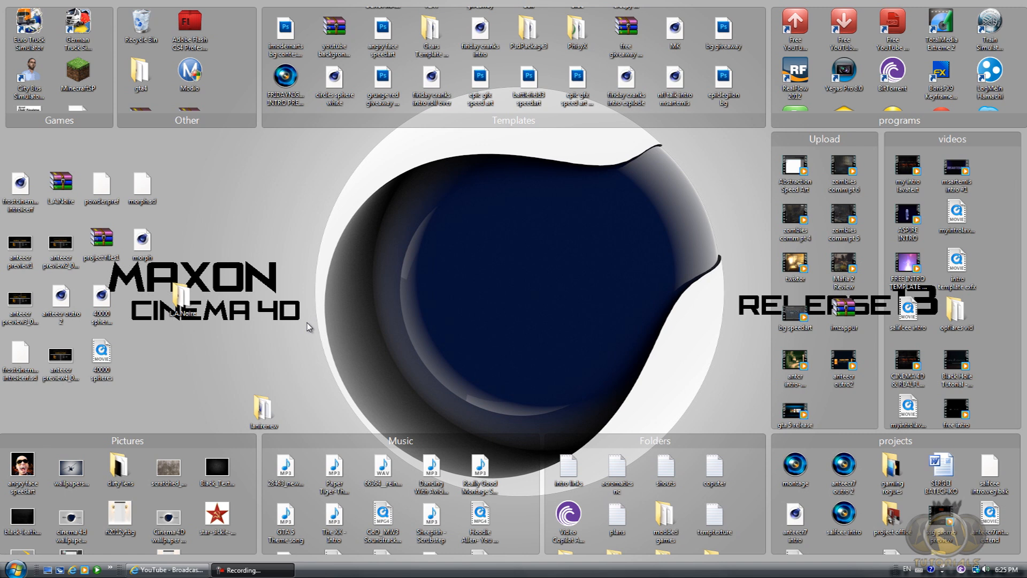
click(264, 409)
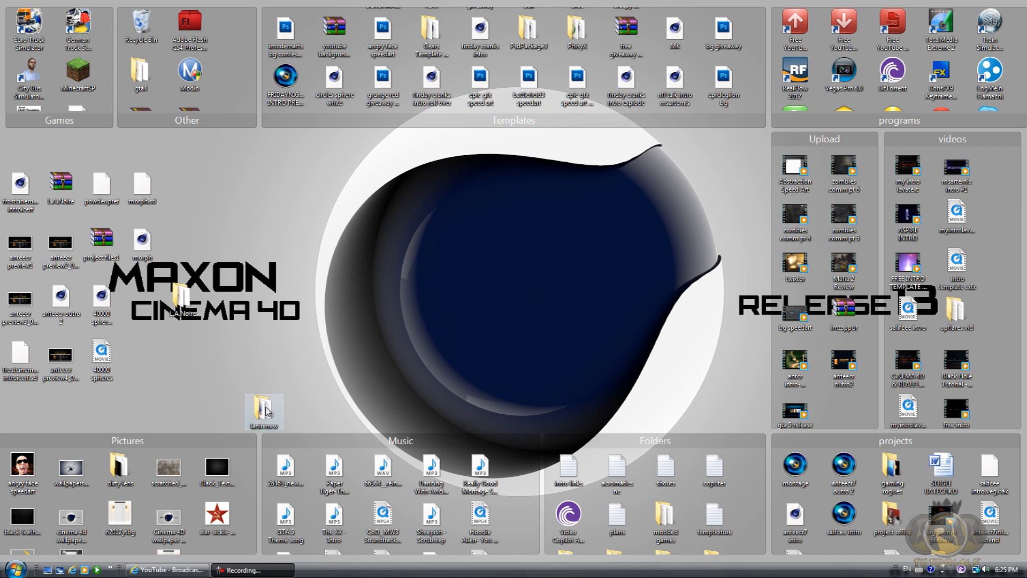
click(301, 335)
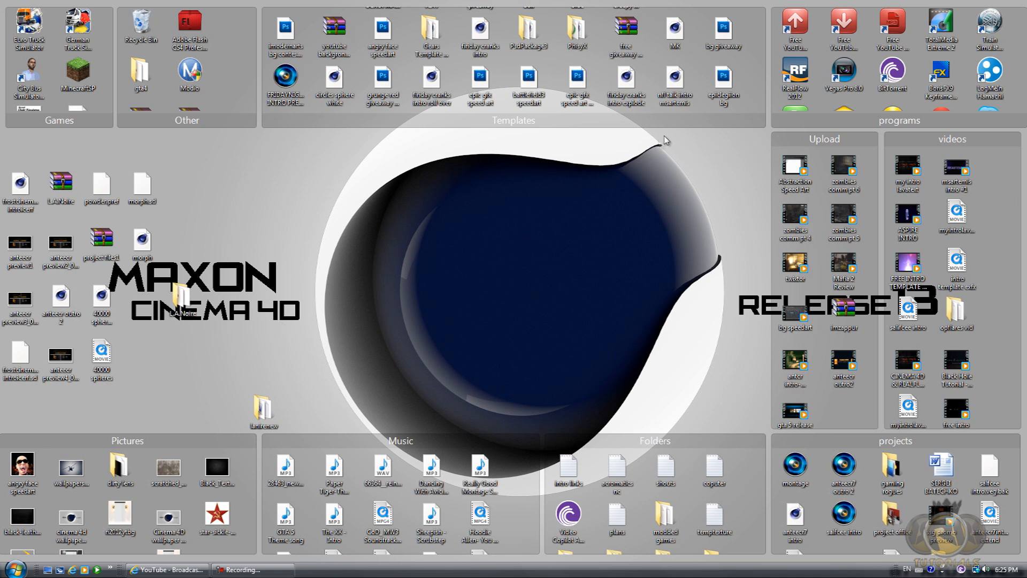
Launch RealFlow and close the project management and file dialogs to work in an empty scene.
double_click(795, 78)
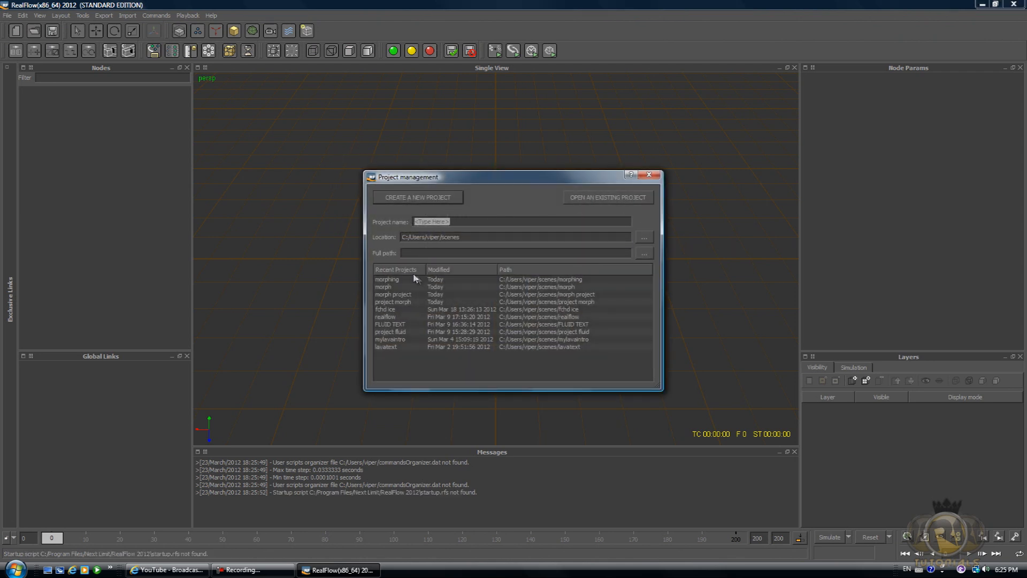
click(437, 287)
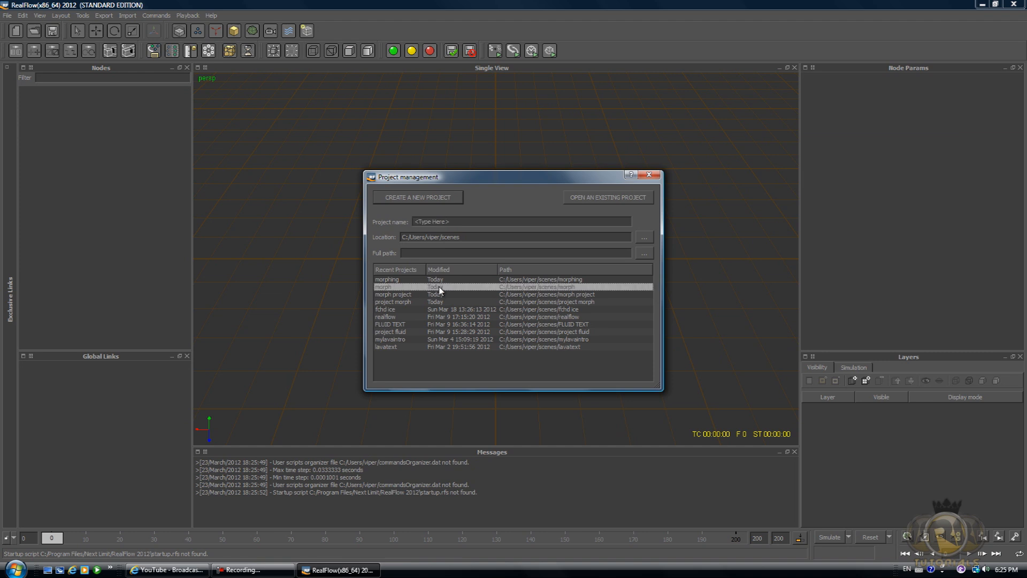
click(608, 198)
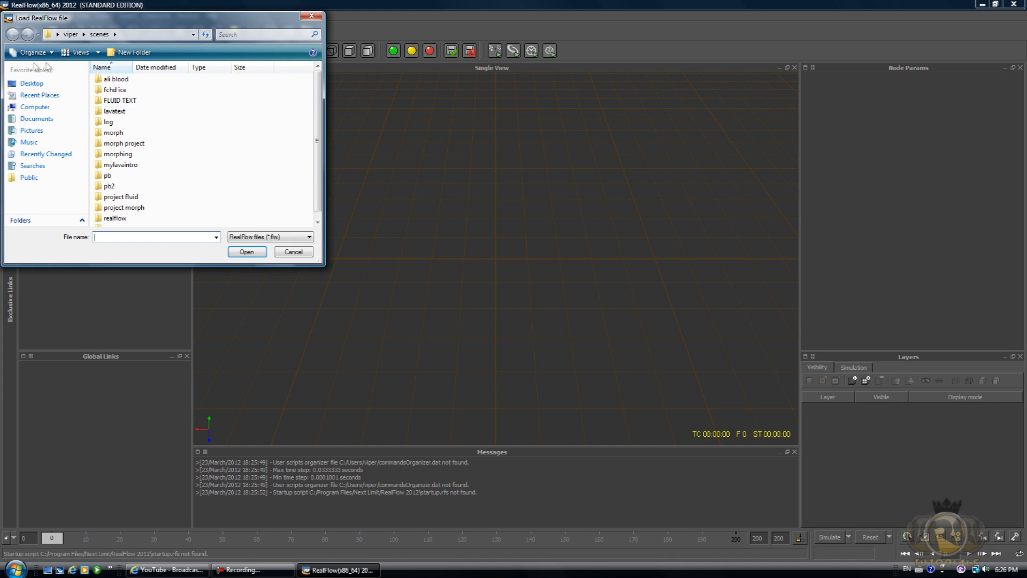
click(293, 251)
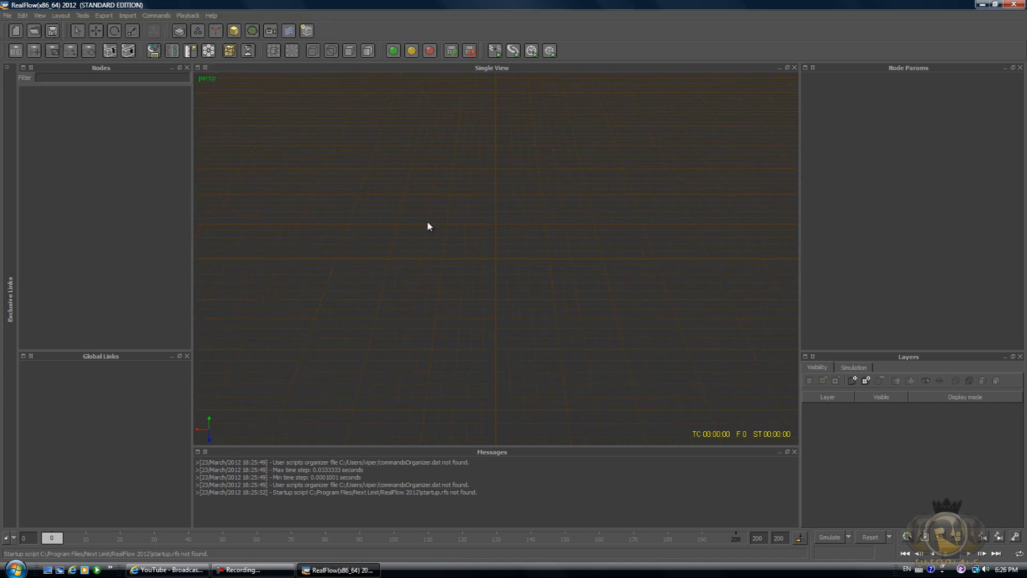
Add a torus object to the scene.
alt+drag(489, 263, 520, 301)
alt+drag(493, 198, 591, 261)
click(234, 32)
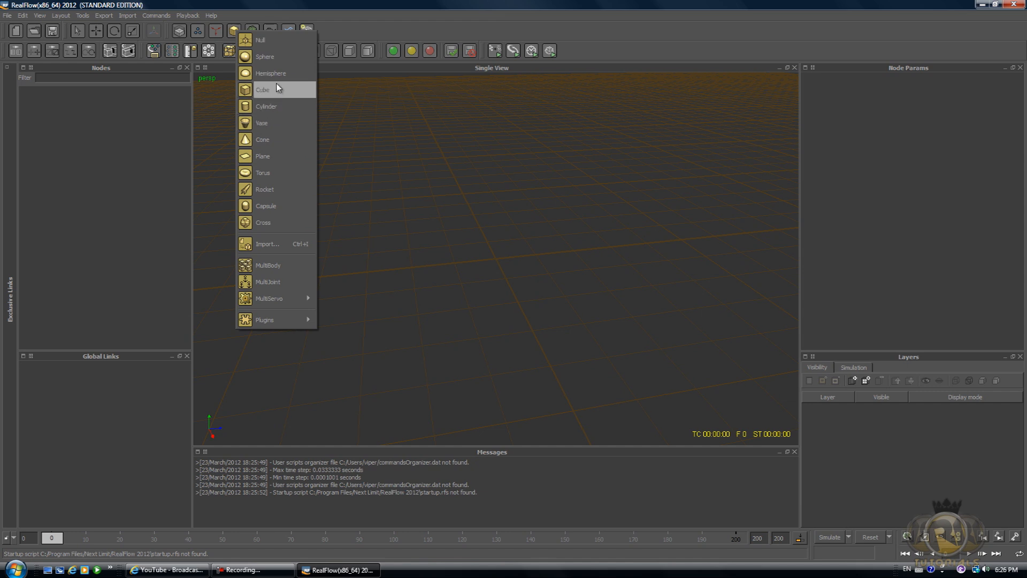
click(257, 179)
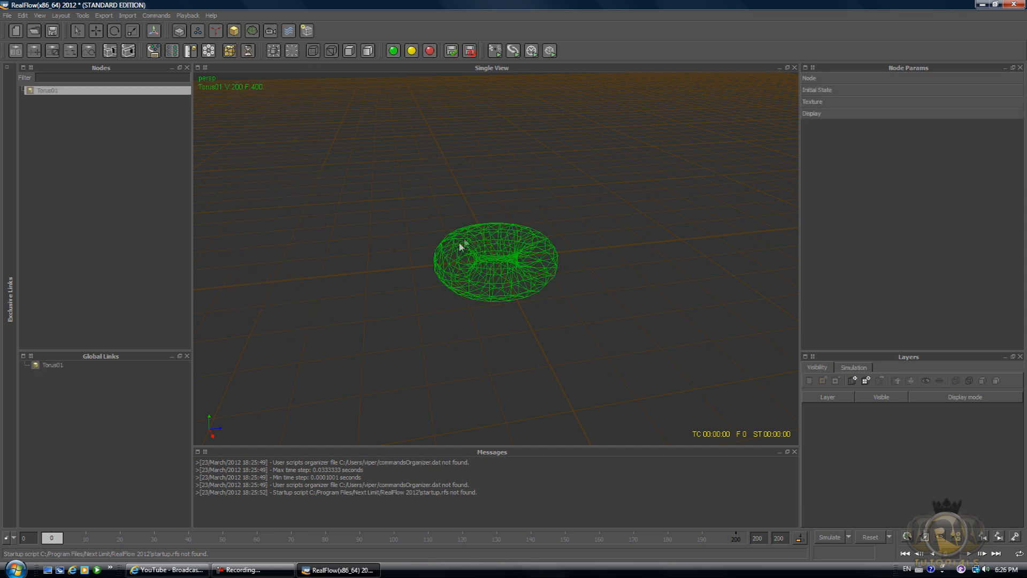
Scale the torus down non-uniformly to about 0.52, 0.76 and 0.55.
key(r)
mouse_move(556, 253)
mouse_down()
mouse_move(521, 259)
mouse_move(540, 256)
mouse_up()
mouse_move(512, 291)
mouse_down()
mouse_move(511, 274)
mouse_move(513, 287)
mouse_up()
drag(495, 197, 497, 212)
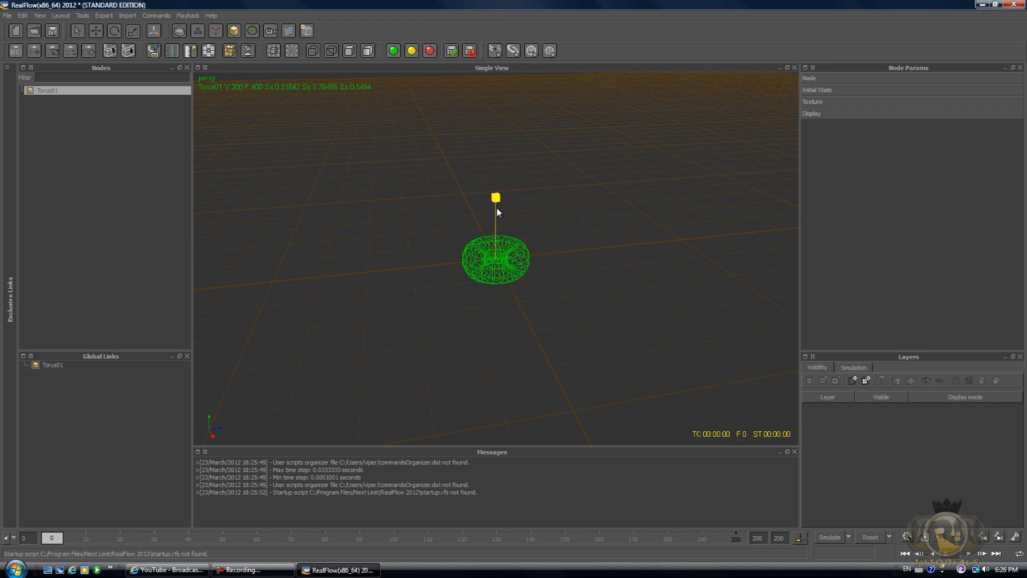
Add a capsule object to the scene.
click(234, 31)
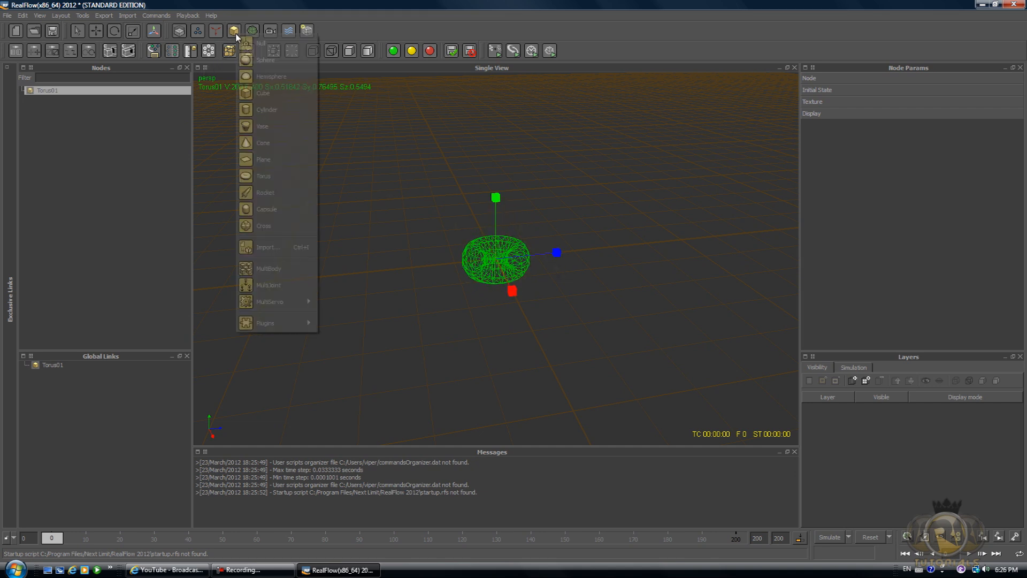
click(271, 211)
scroll(486, 237, up, 5)
scroll(503, 212, down, 5)
Scale the capsule up to about 1.51, 1.61 and 1.25 so it pokes through the torus.
click(508, 214)
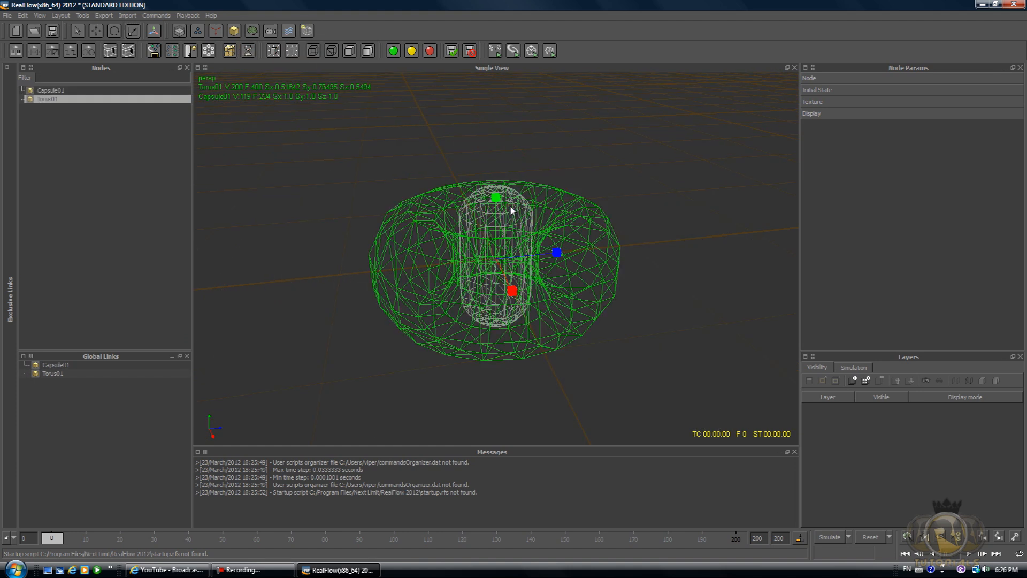
click(511, 210)
drag(557, 252, 587, 246)
drag(512, 291, 558, 346)
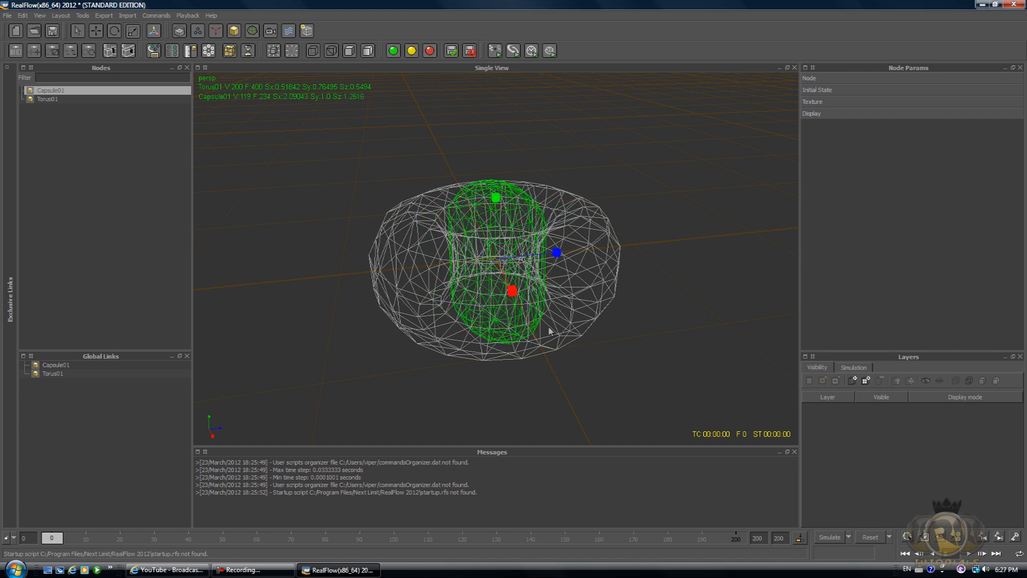
drag(496, 197, 485, 97)
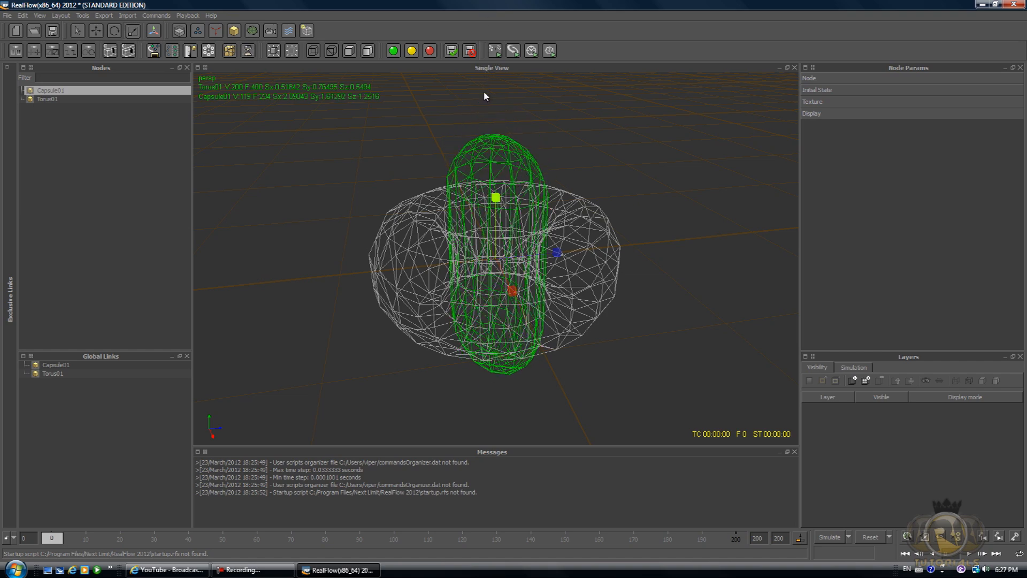
alt+drag(562, 210, 532, 243)
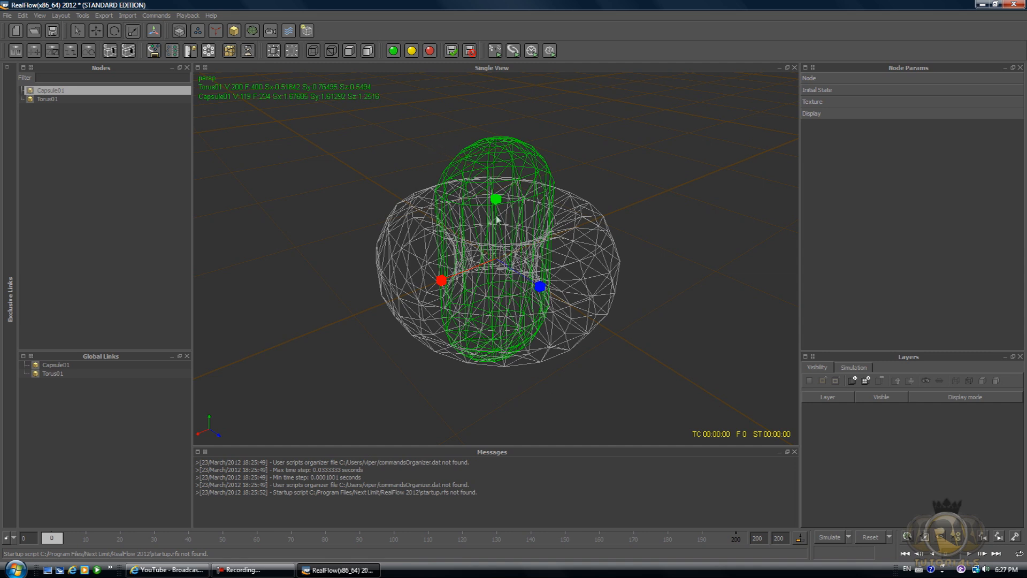
drag(442, 281, 443, 279)
alt+drag(683, 280, 641, 281)
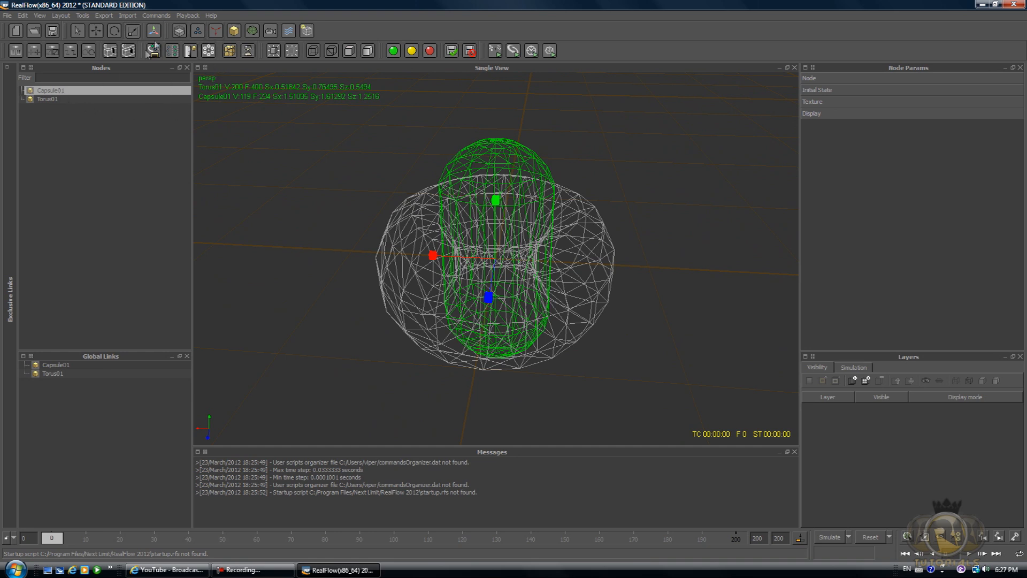
Add a Fill Object particle emitter.
click(73, 112)
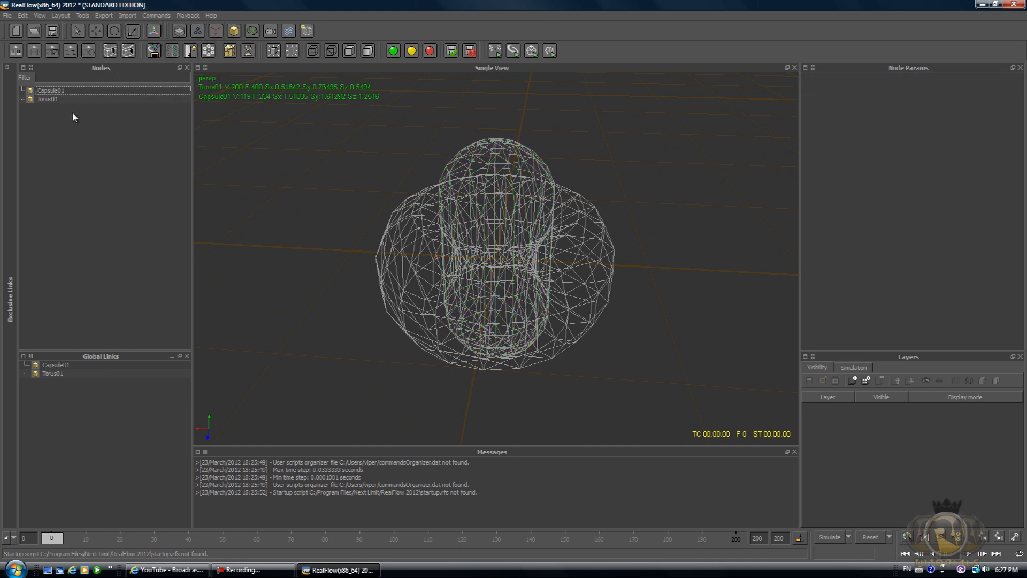
click(197, 31)
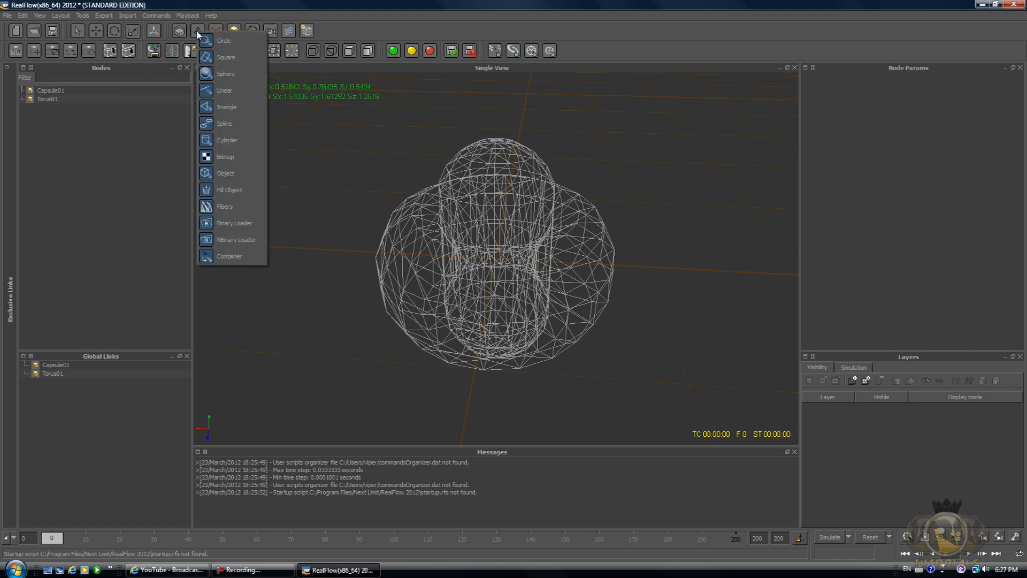
click(206, 191)
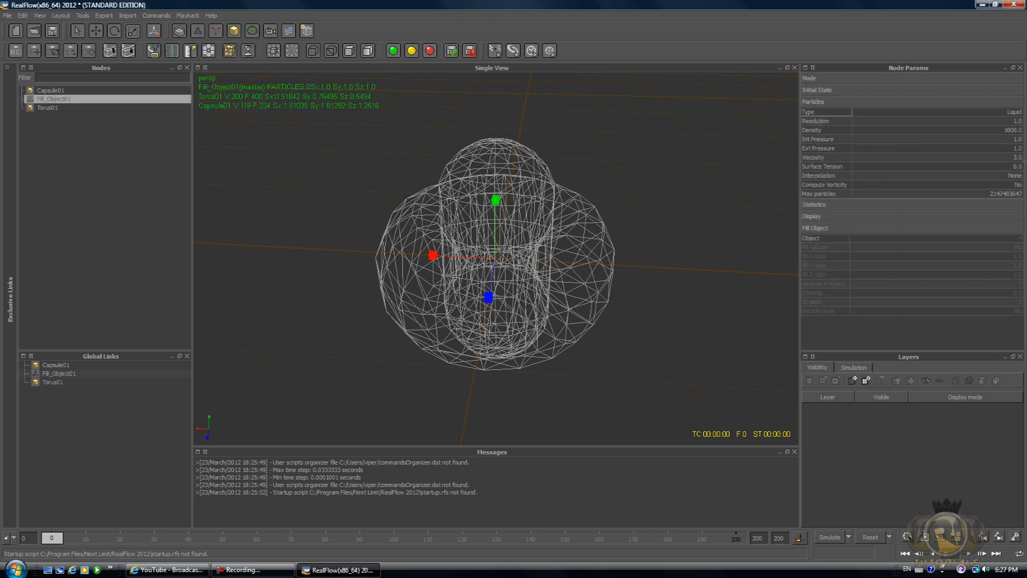
Set the Fill Object emitter's Object to Capsule01.
click(813, 239)
click(1022, 242)
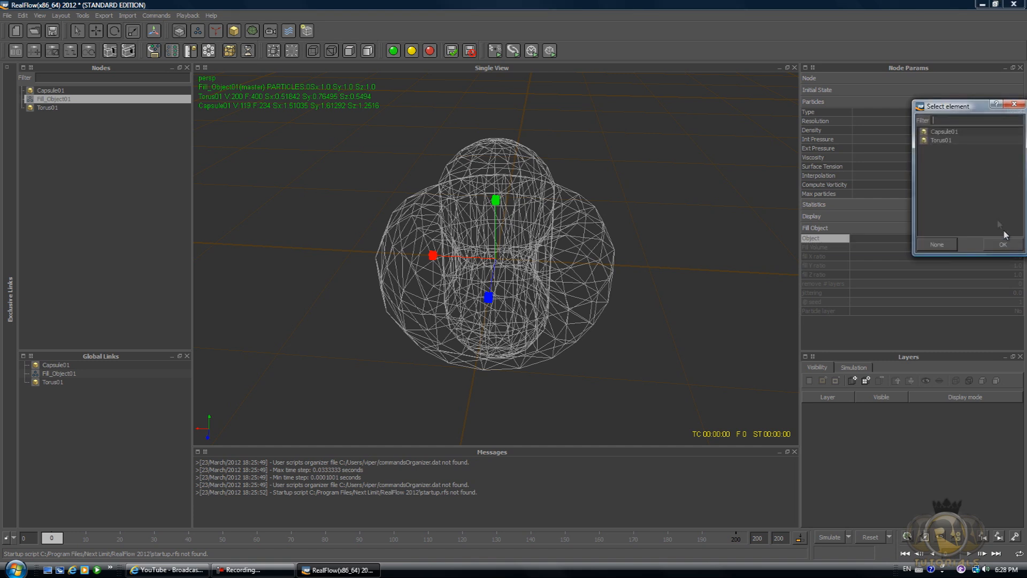
click(947, 133)
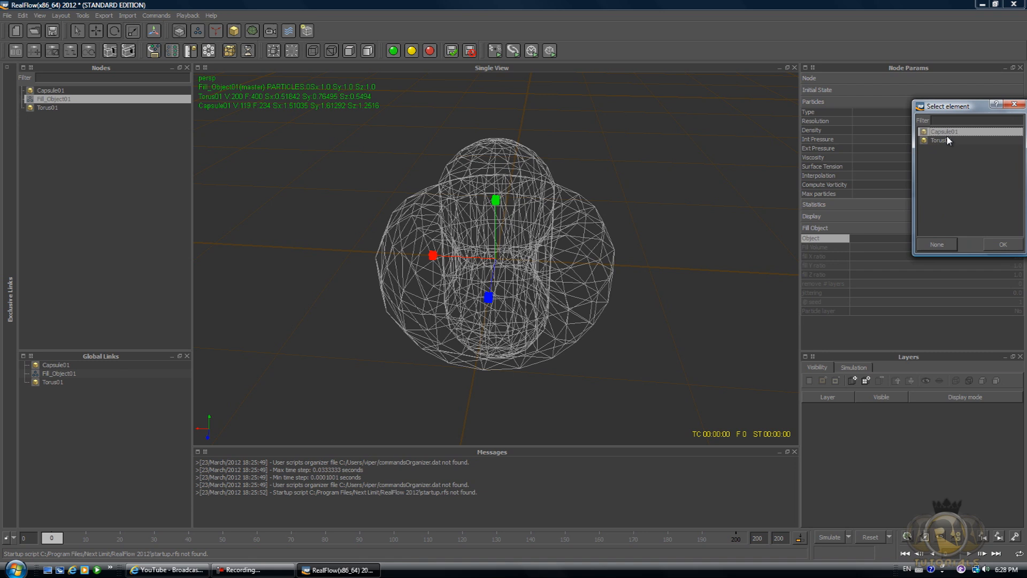
click(1009, 246)
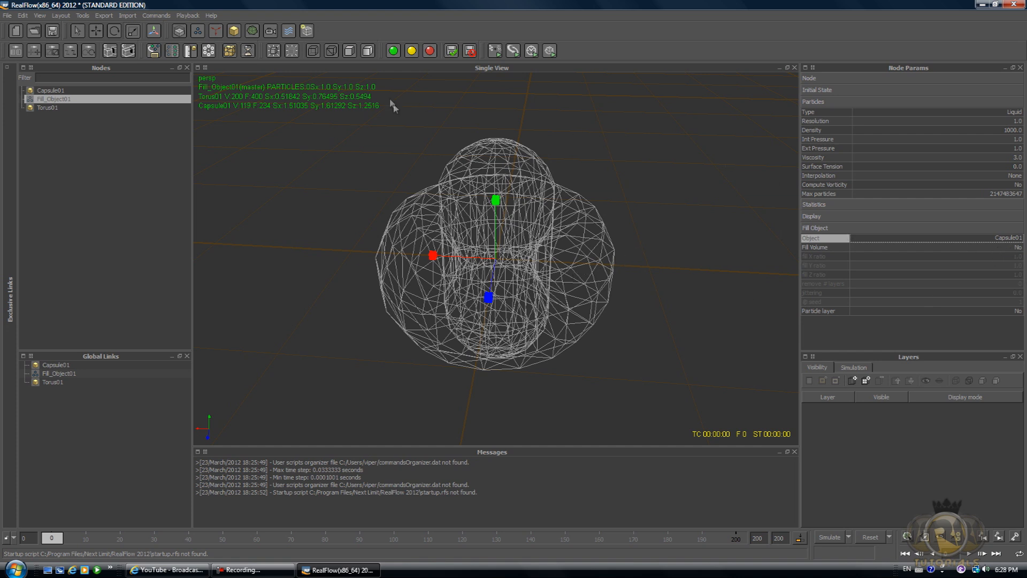
Set the emitter's Resolution to 45.
click(1017, 121)
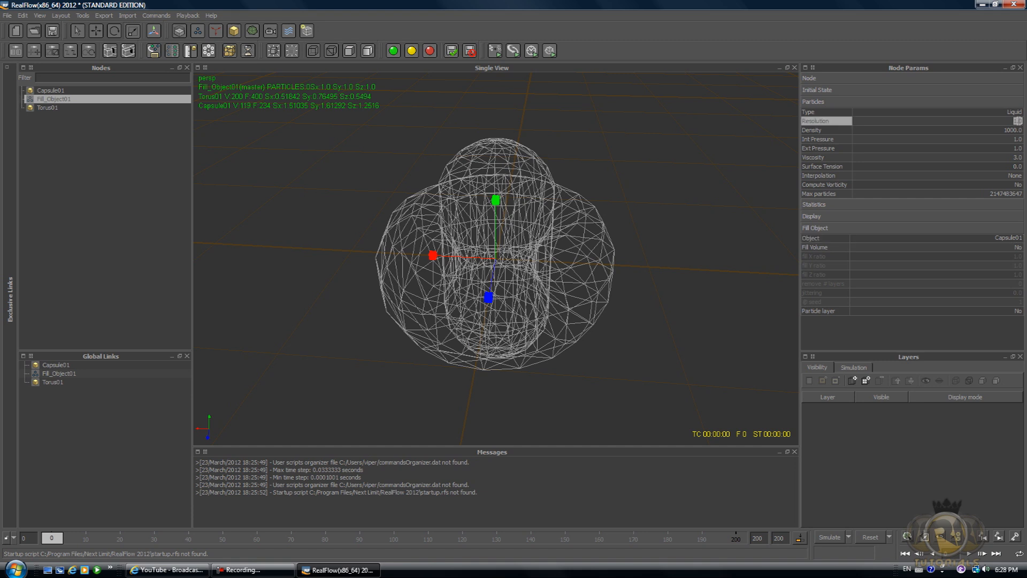
text(45)
key(Return)
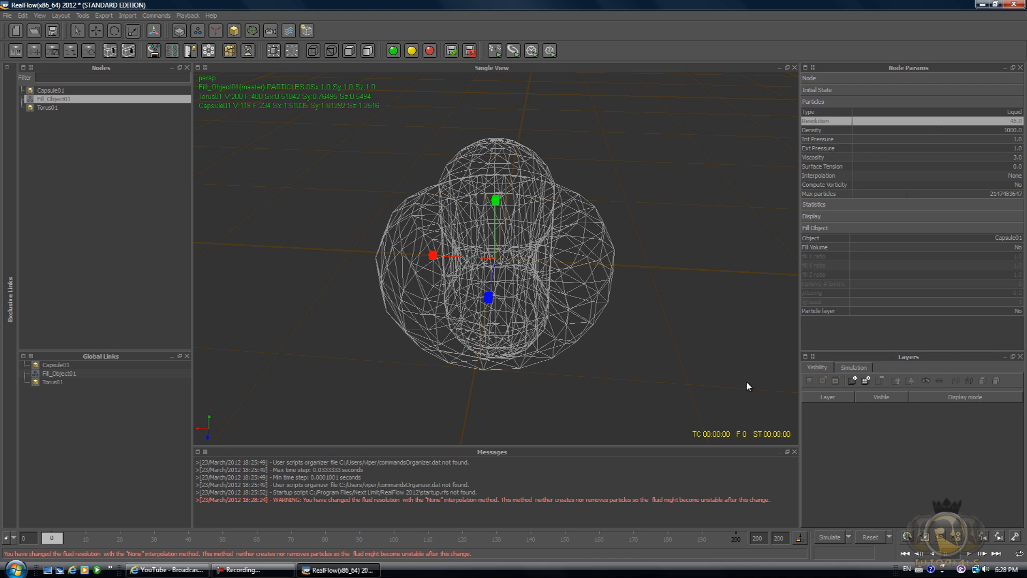
Select both the torus and the capsule and set their Simulation to Inactive.
click(38, 108)
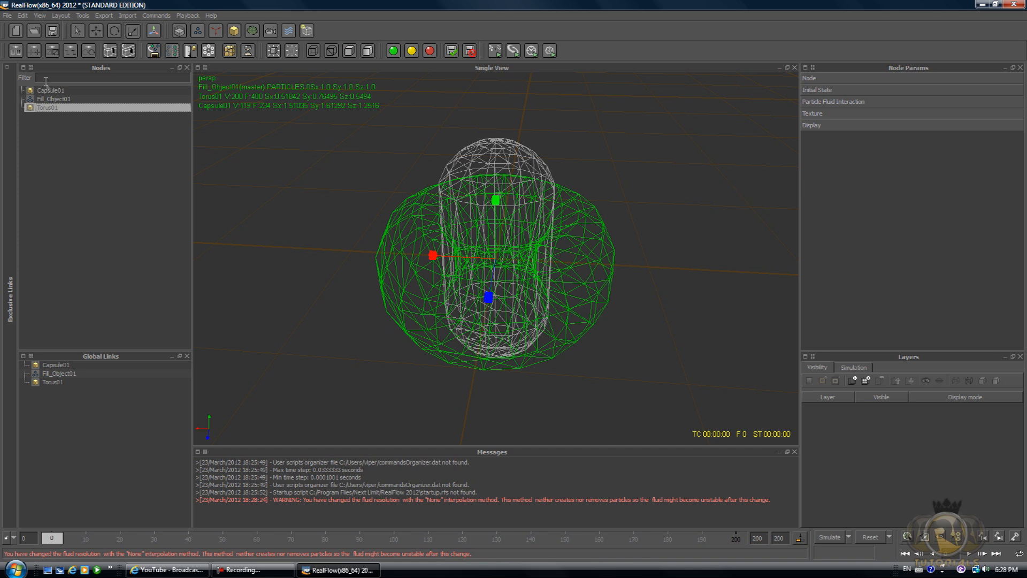
ctrl+click(50, 90)
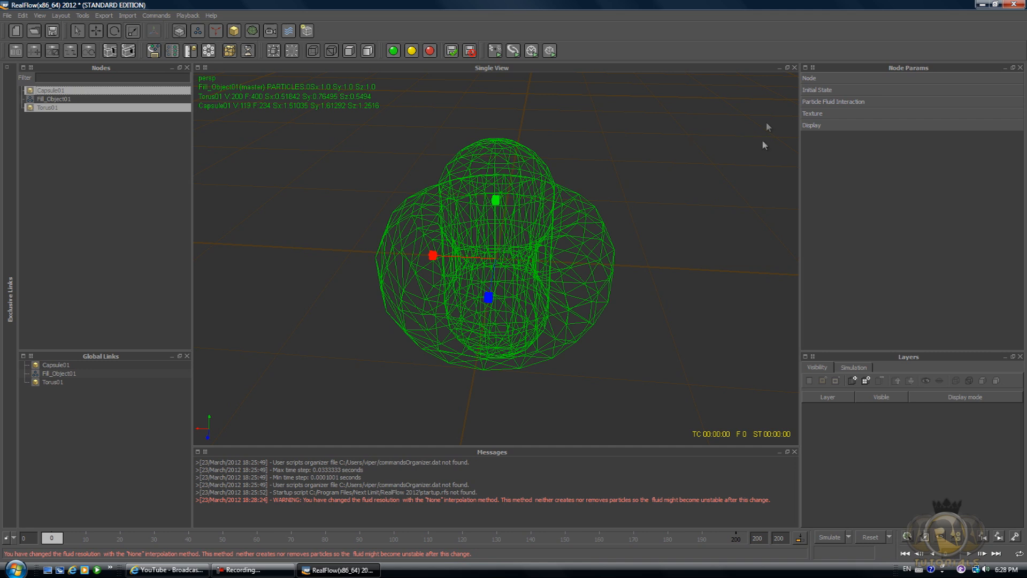
click(840, 79)
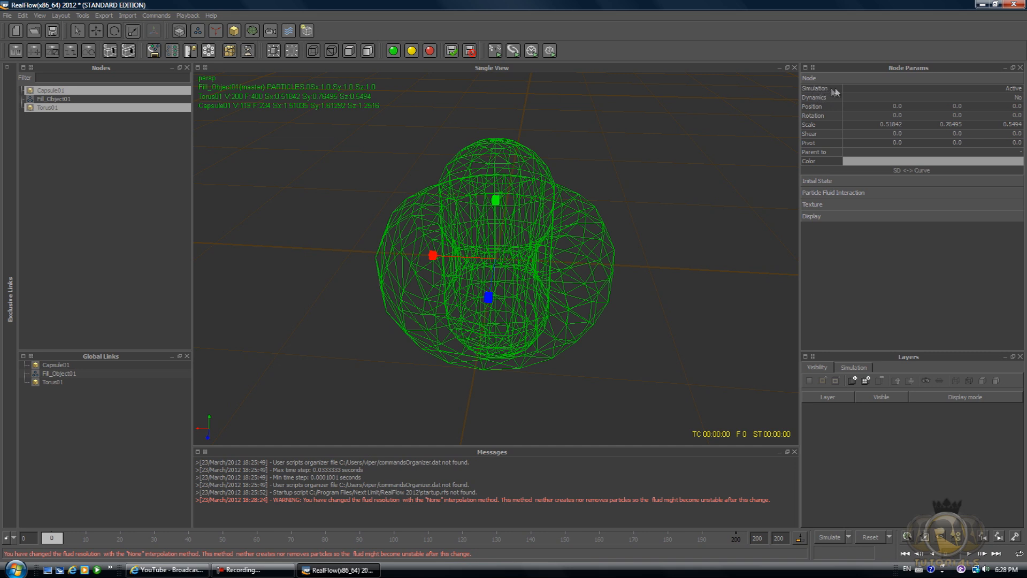
click(1015, 90)
click(1016, 88)
click(883, 97)
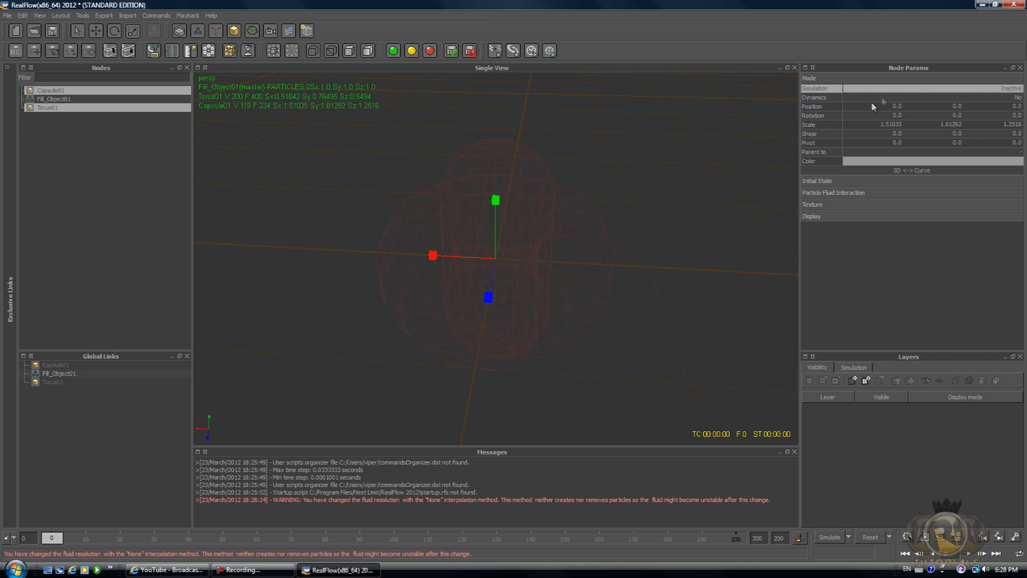
Reselect the torus and capsule and set their Display Visible option to No.
click(522, 281)
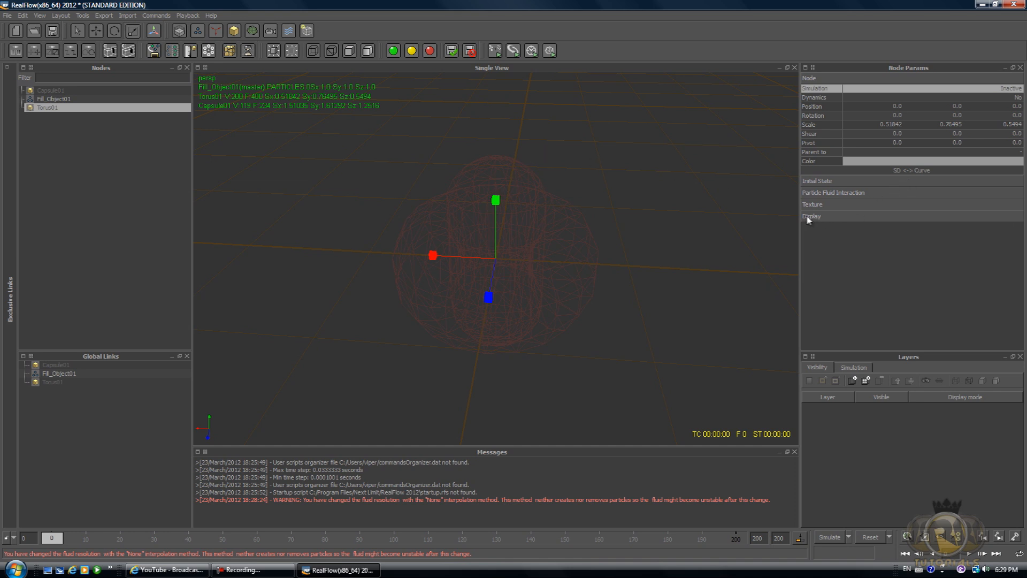
ctrl+click(43, 92)
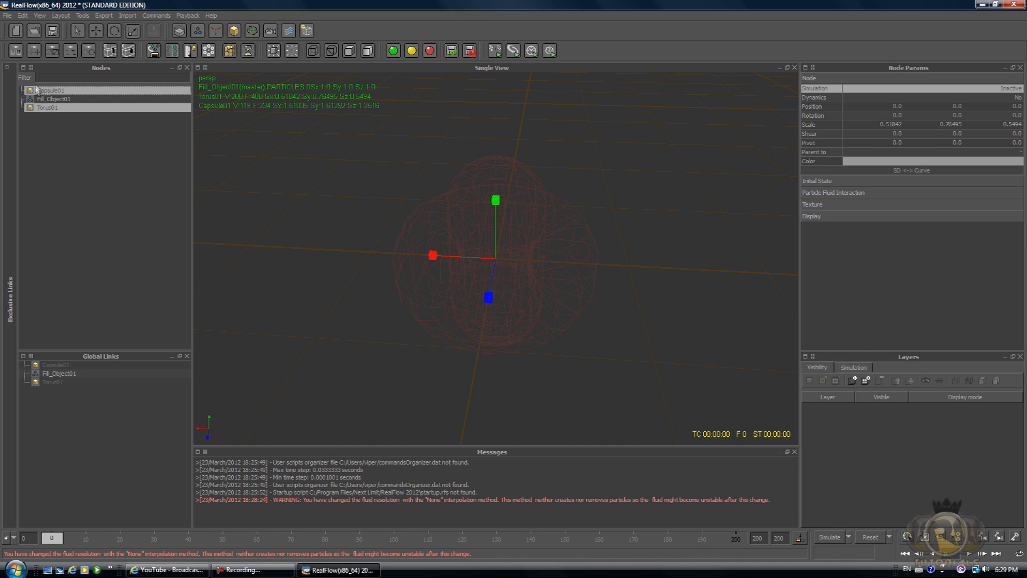
click(809, 217)
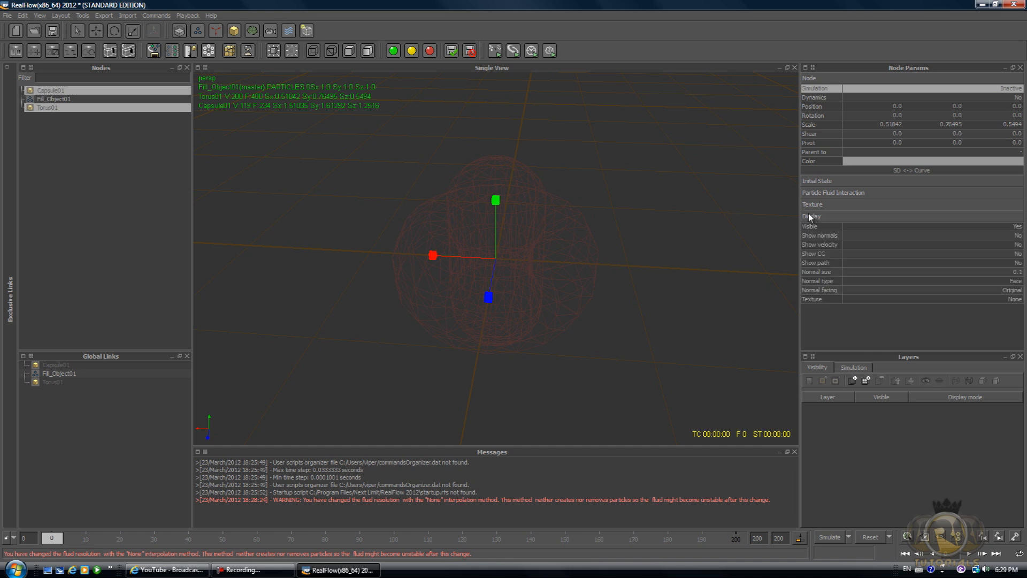
click(1017, 229)
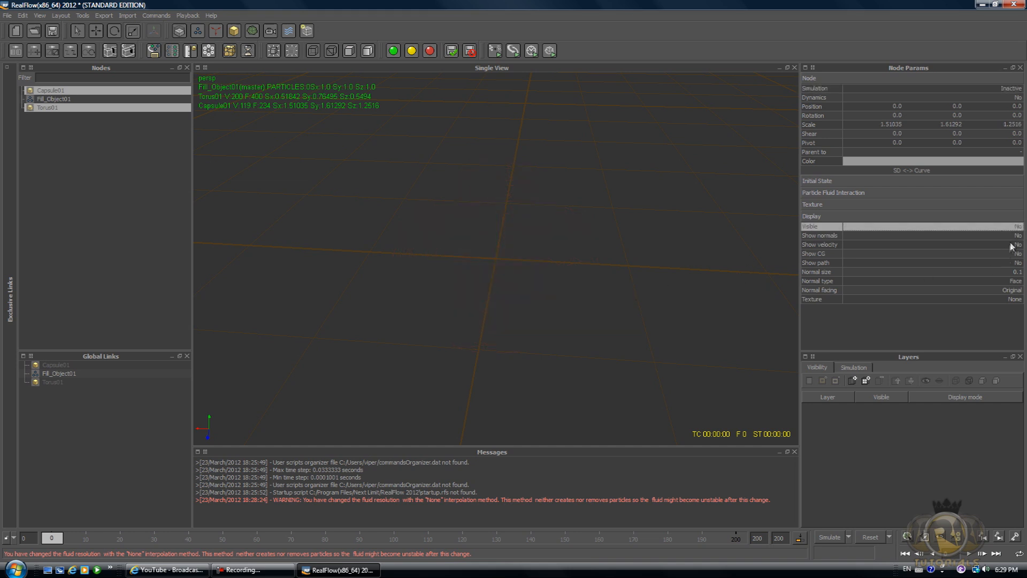
Select Fill_Object01 and set Fill Volume to Yes.
click(46, 101)
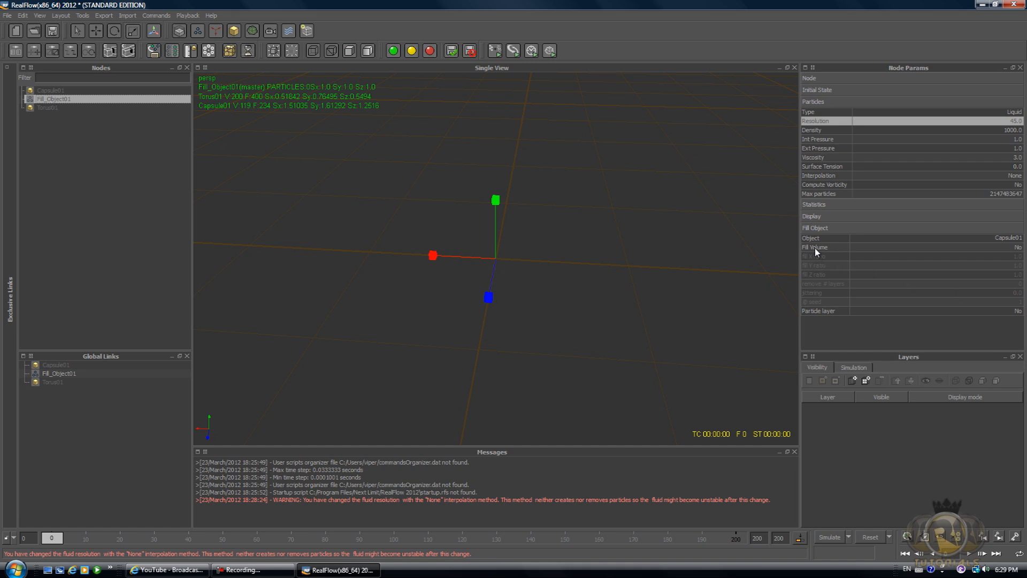
click(1018, 247)
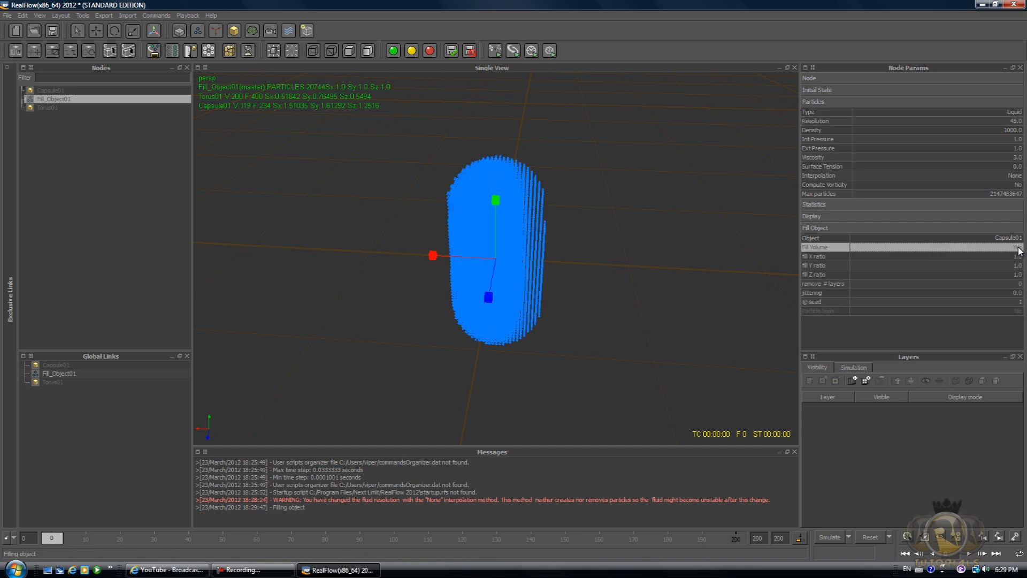
Add a Magic daemon to the scene.
alt+drag(585, 215, 660, 206)
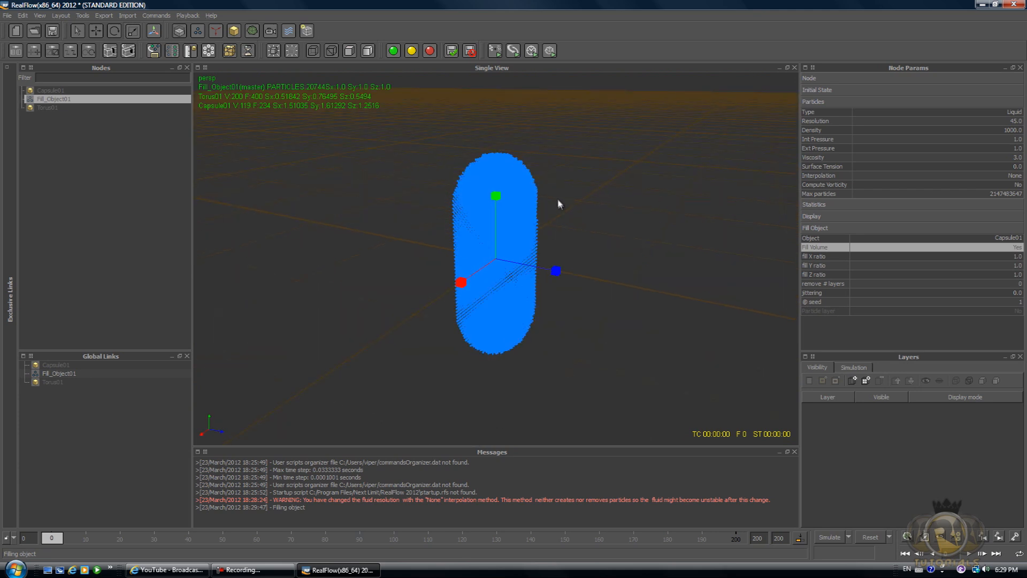
click(215, 32)
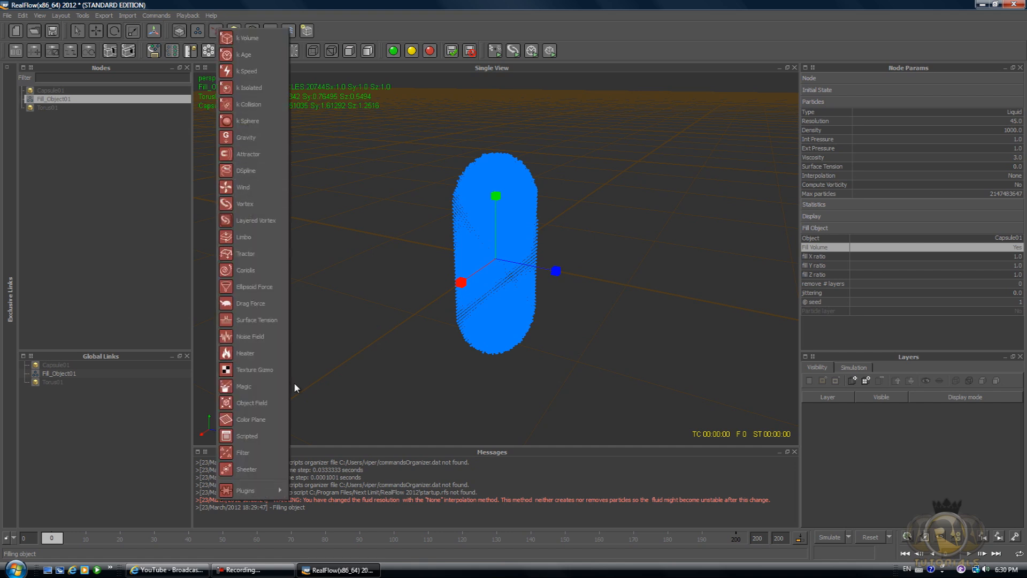
click(253, 386)
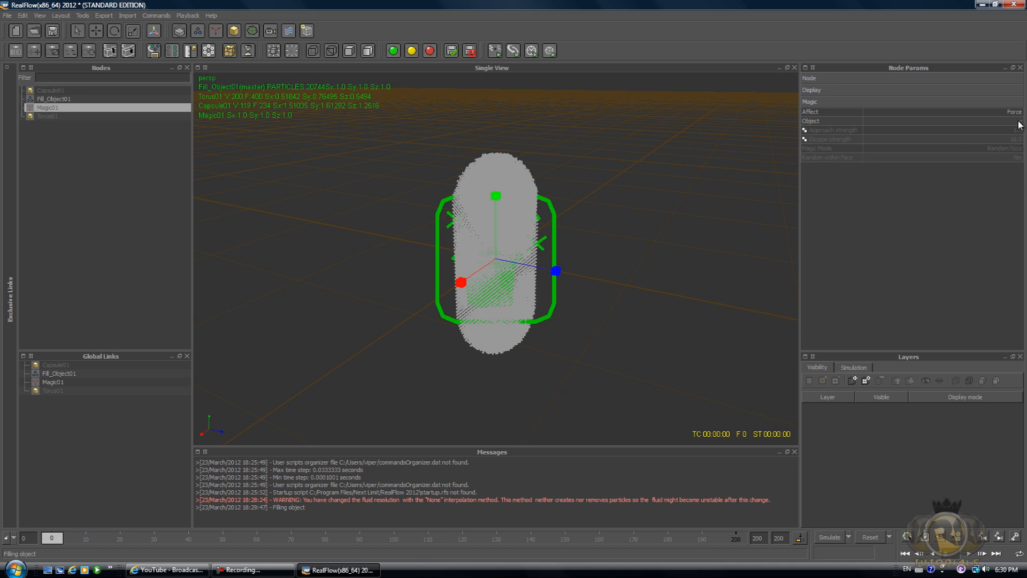
Set the Magic daemon's Object to Torus01.
click(824, 123)
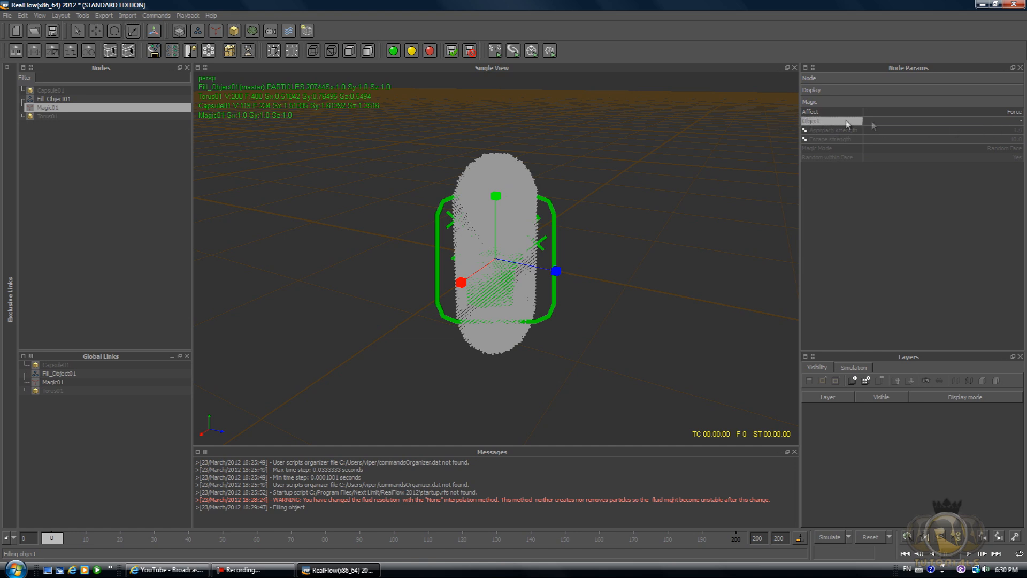
click(1022, 123)
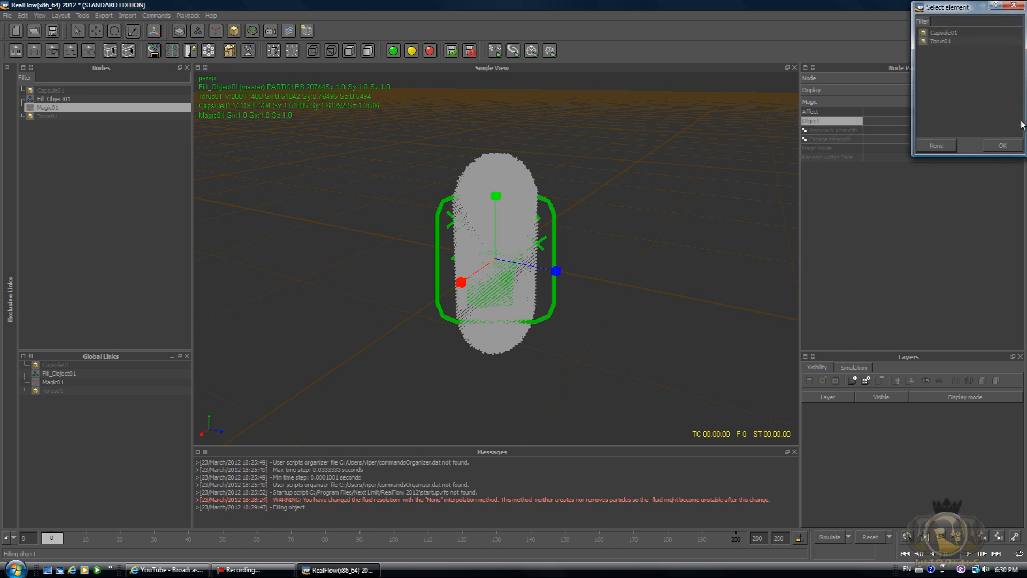
click(943, 42)
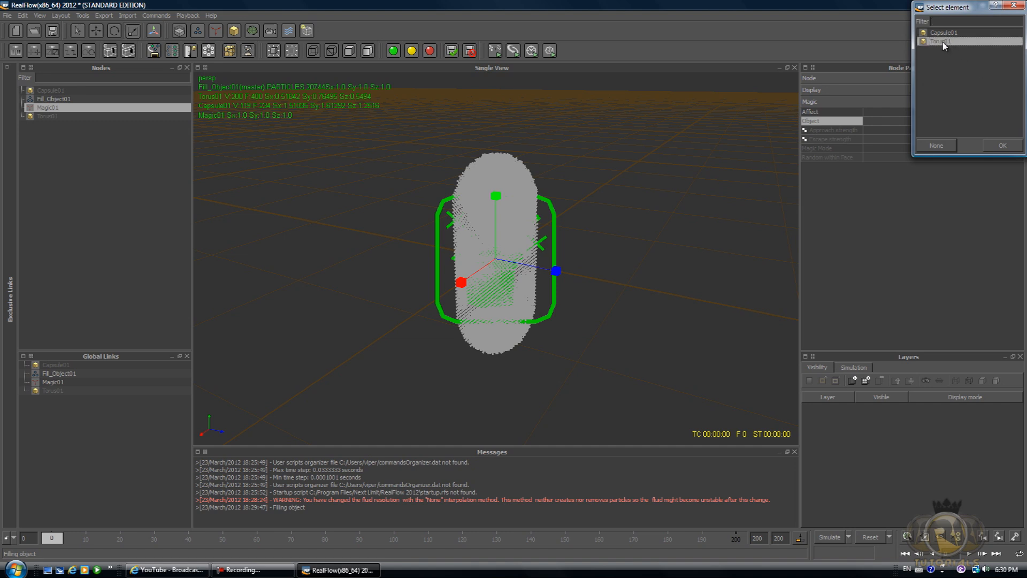
click(1011, 145)
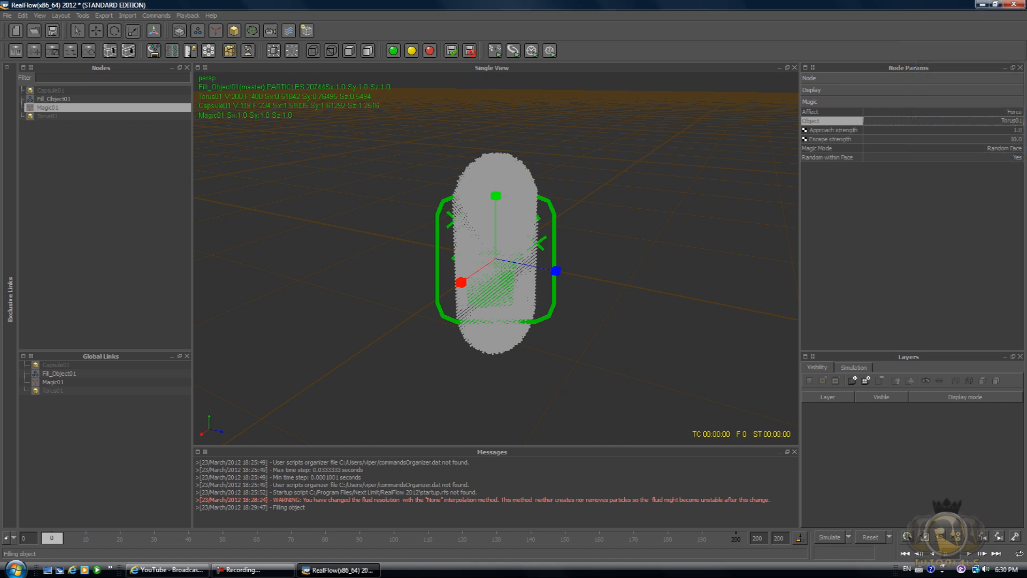
Set the Magic daemon's Approach strength to 30.
click(1016, 131)
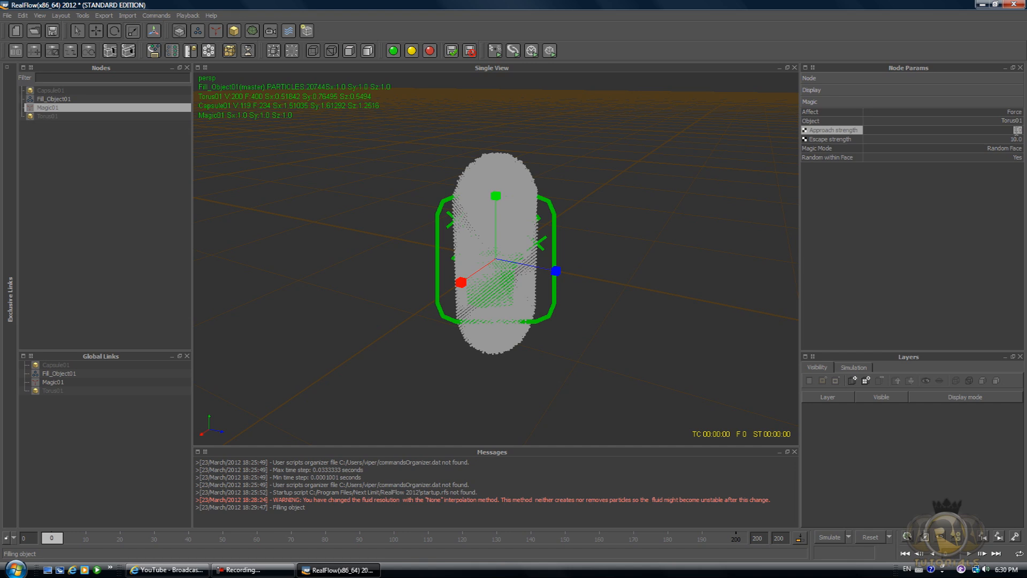
text(30)
key(Return)
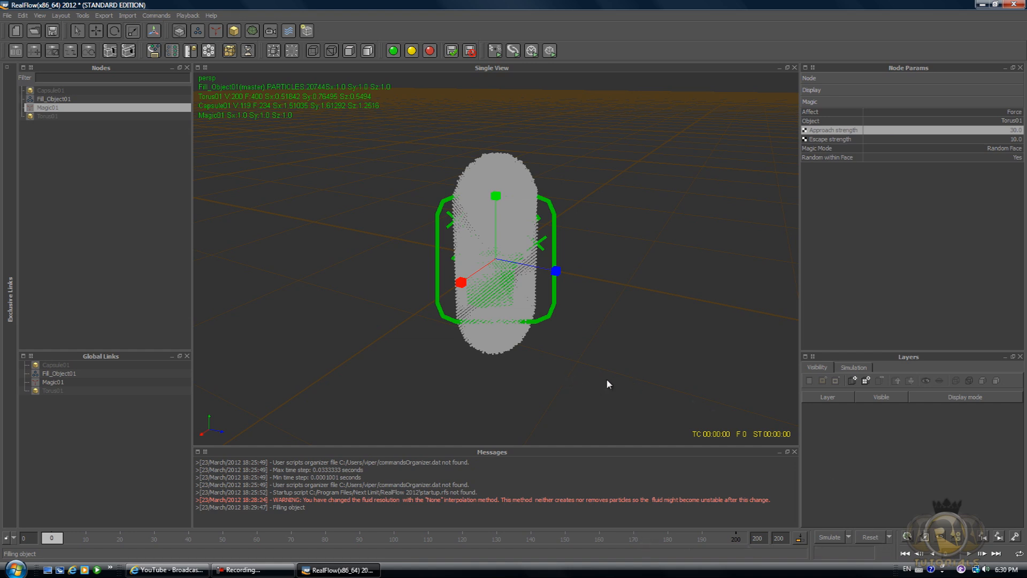
Start the simulation, creating a new project named morphingg.
click(829, 539)
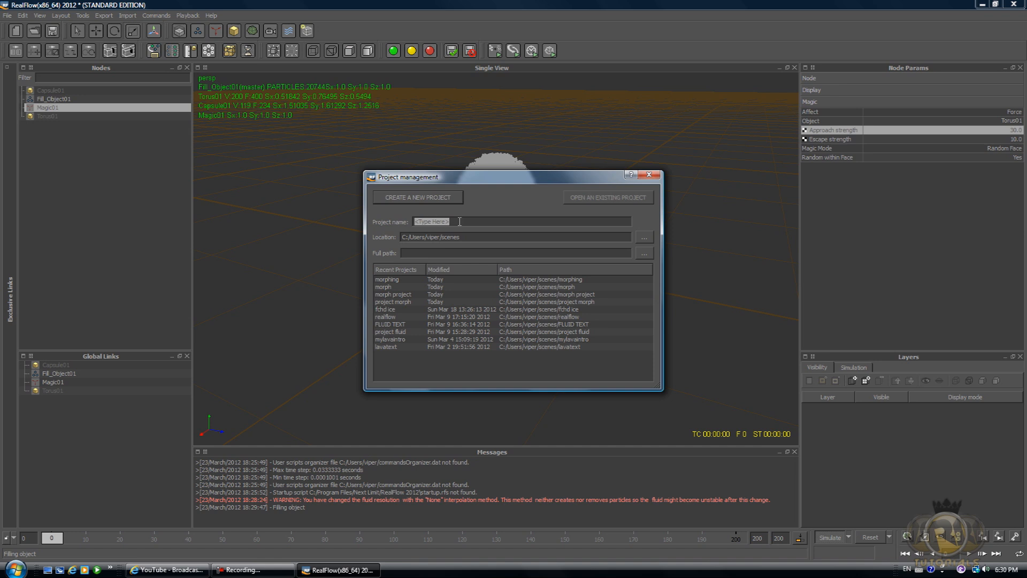
text(morphingg)
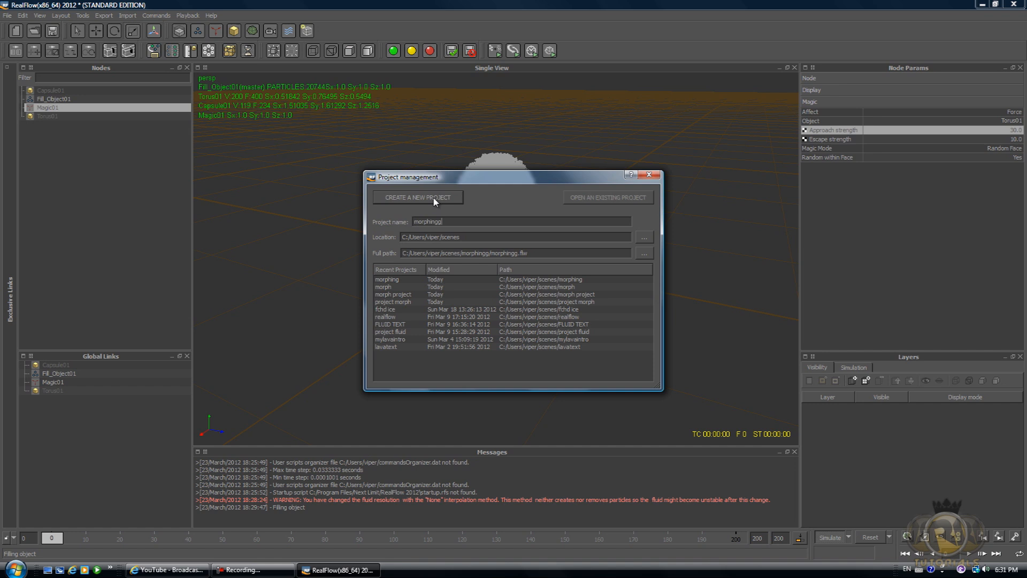
click(400, 197)
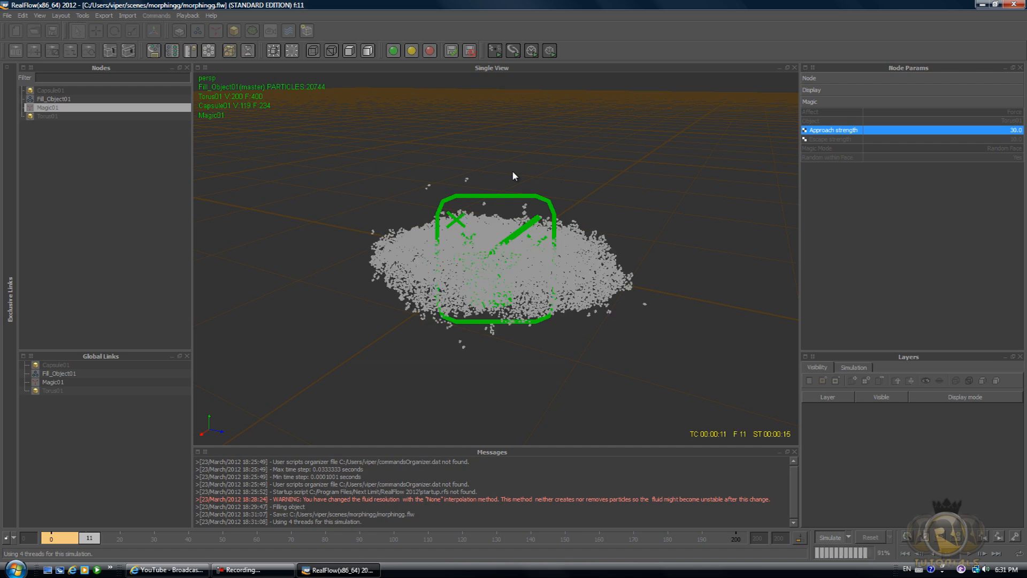
Stop the simulation, review its frames on the timeline, and reset the simulation data.
alt+drag(512, 170, 487, 227)
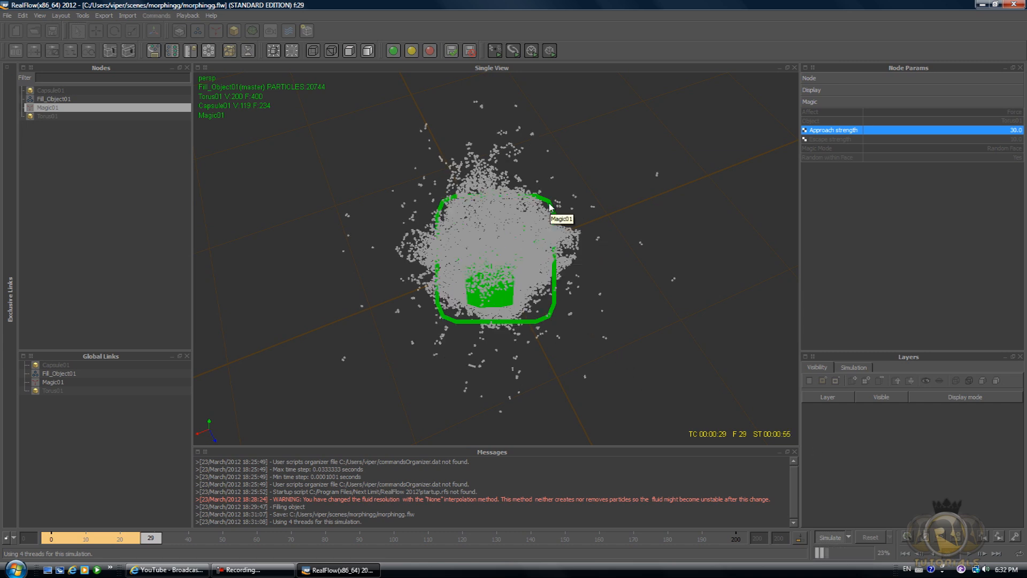
click(831, 538)
mouse_move(150, 539)
mouse_down()
mouse_move(88, 540)
mouse_move(163, 536)
mouse_move(75, 539)
mouse_move(142, 538)
mouse_up()
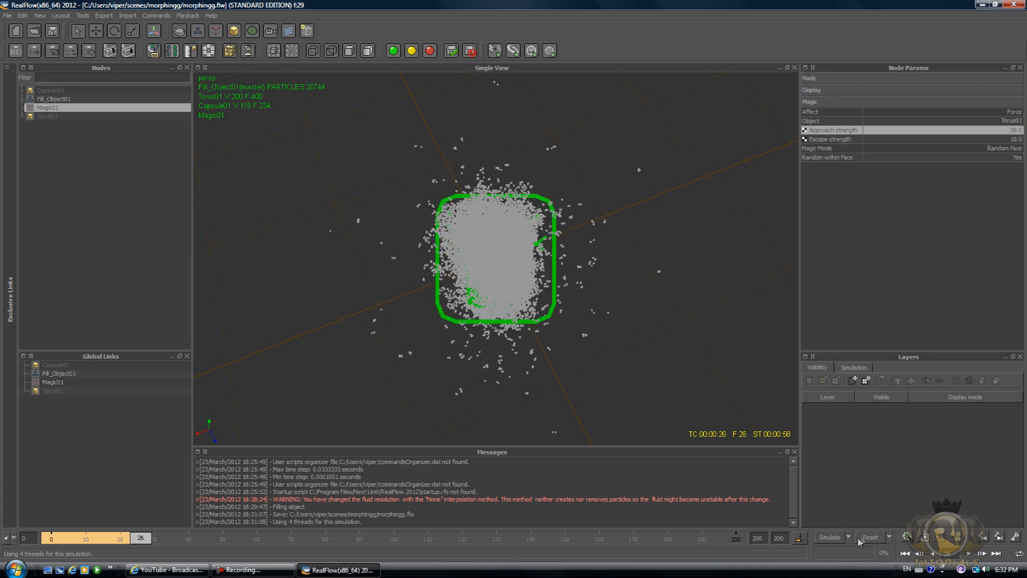
click(877, 538)
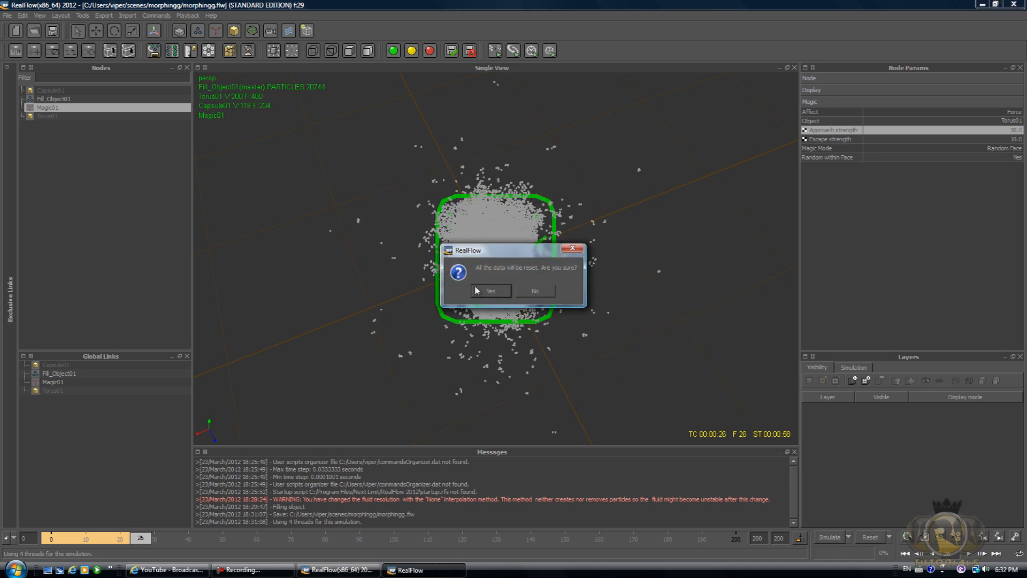
click(491, 292)
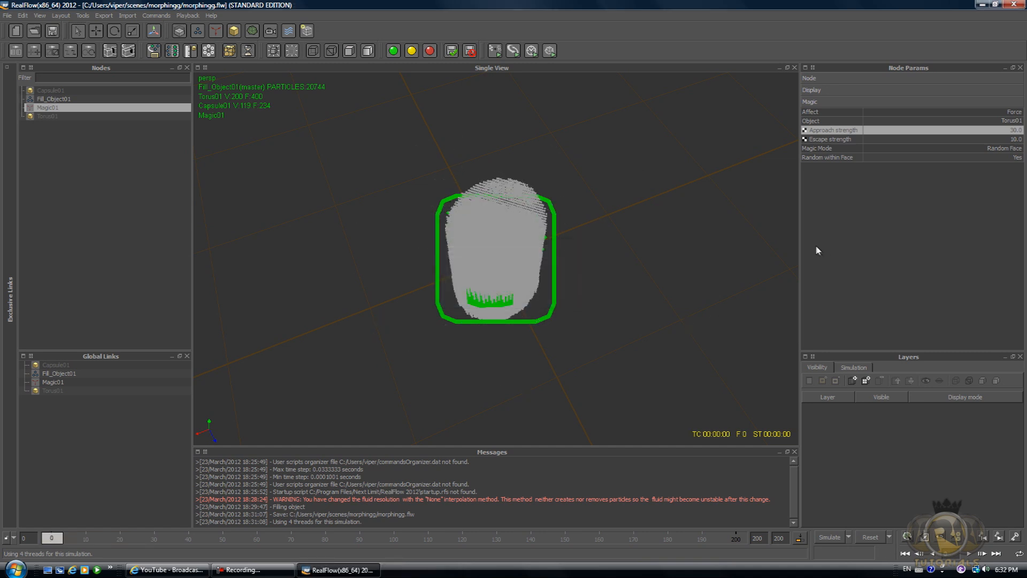
Set the Magic daemon's Escape strength to 50 and Approach strength to 50.
double_click(1018, 140)
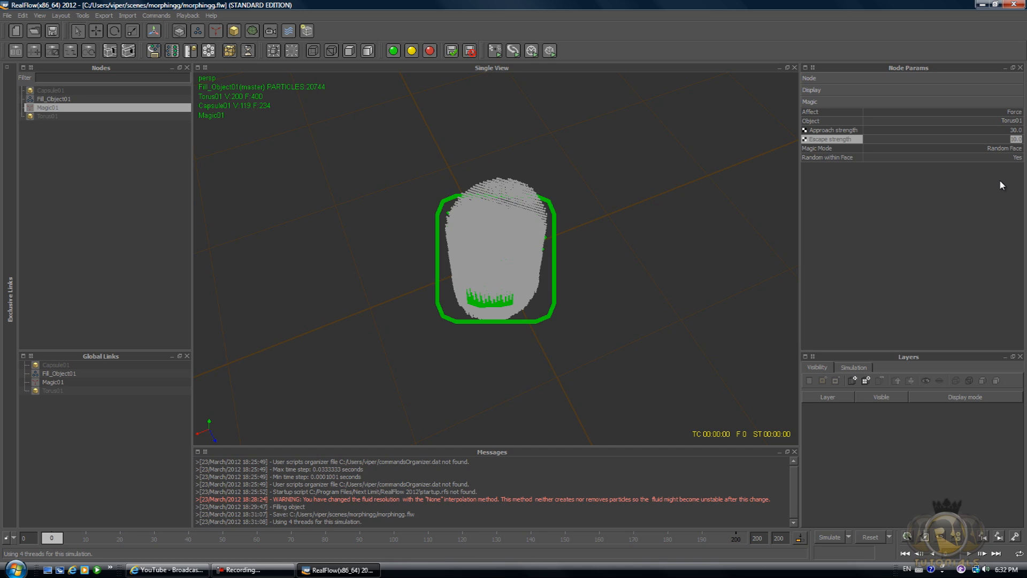
text(50)
double_click(1011, 130)
text(5)
key(Return)
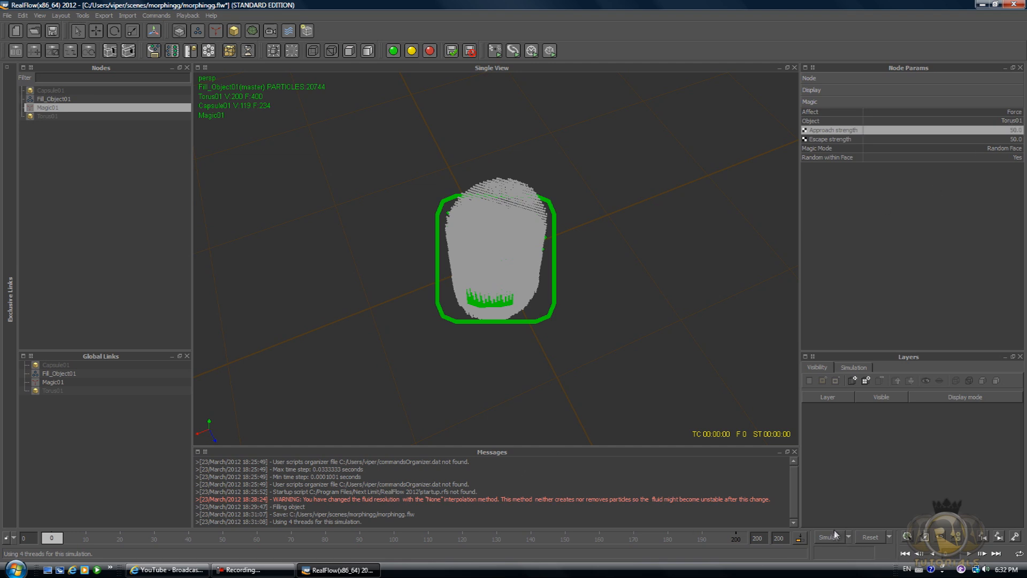
Rerun the simulation and play the result back from the first frame.
click(830, 537)
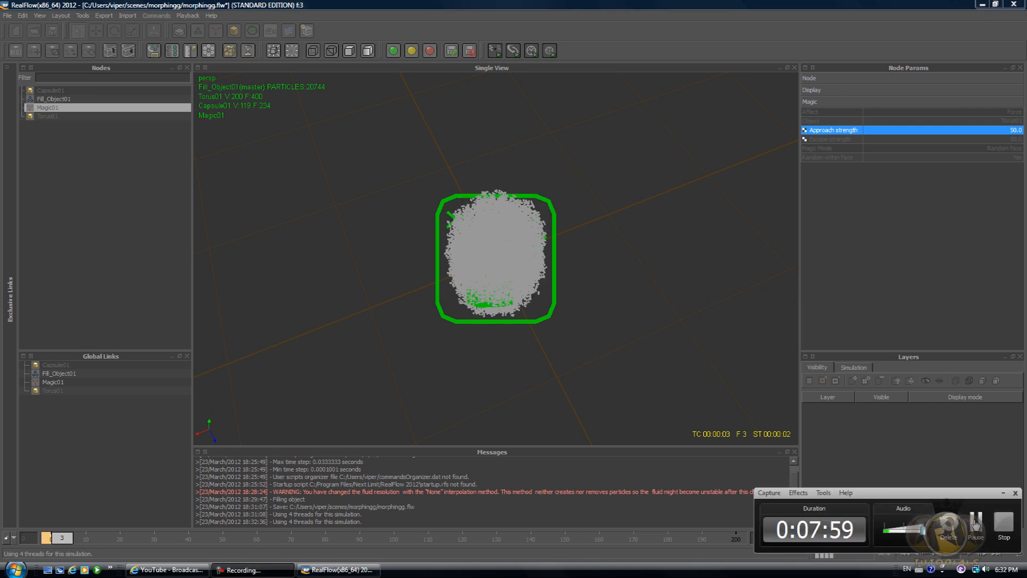
click(975, 524)
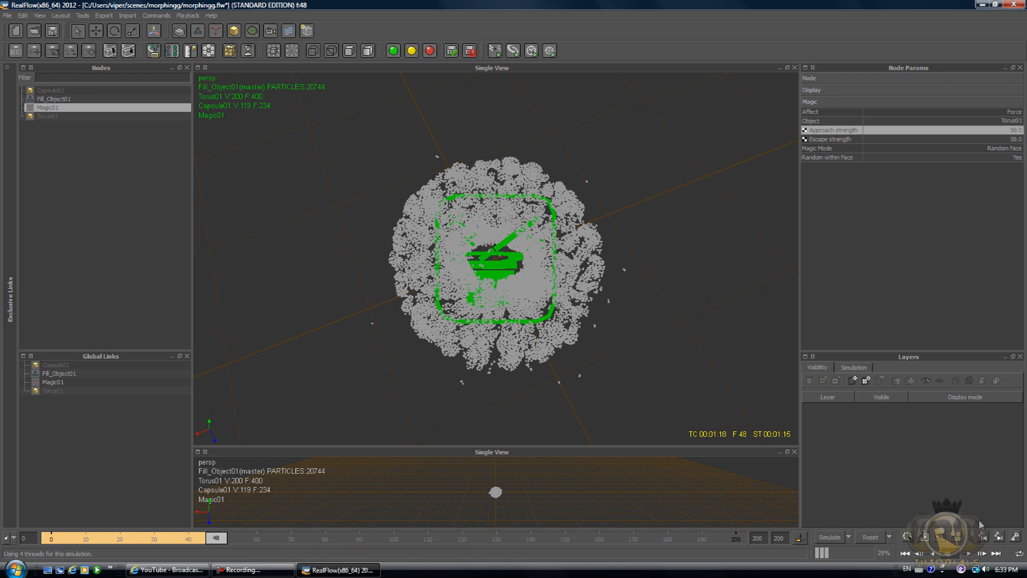
drag(216, 537, 51, 541)
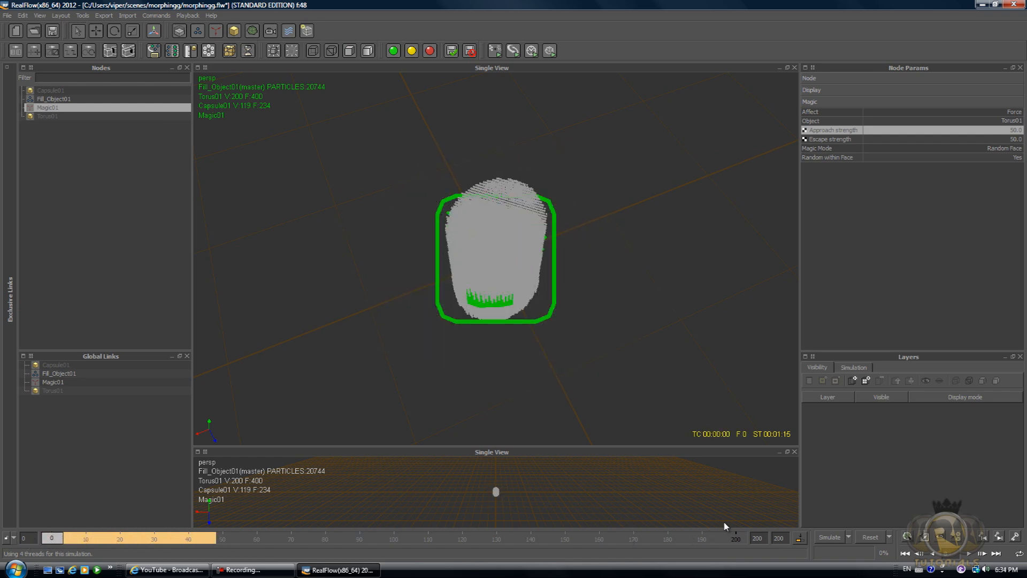
click(969, 554)
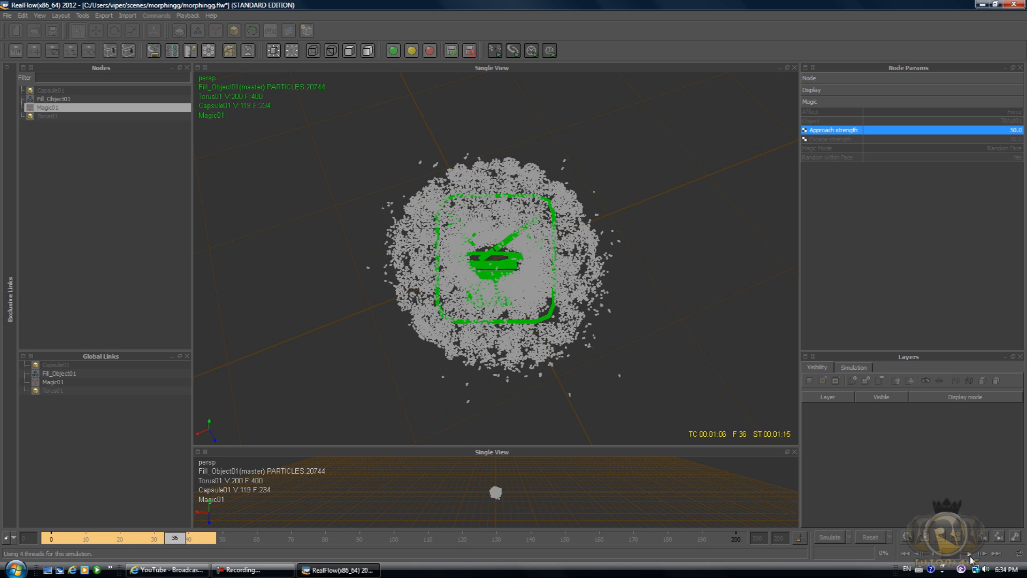
click(969, 556)
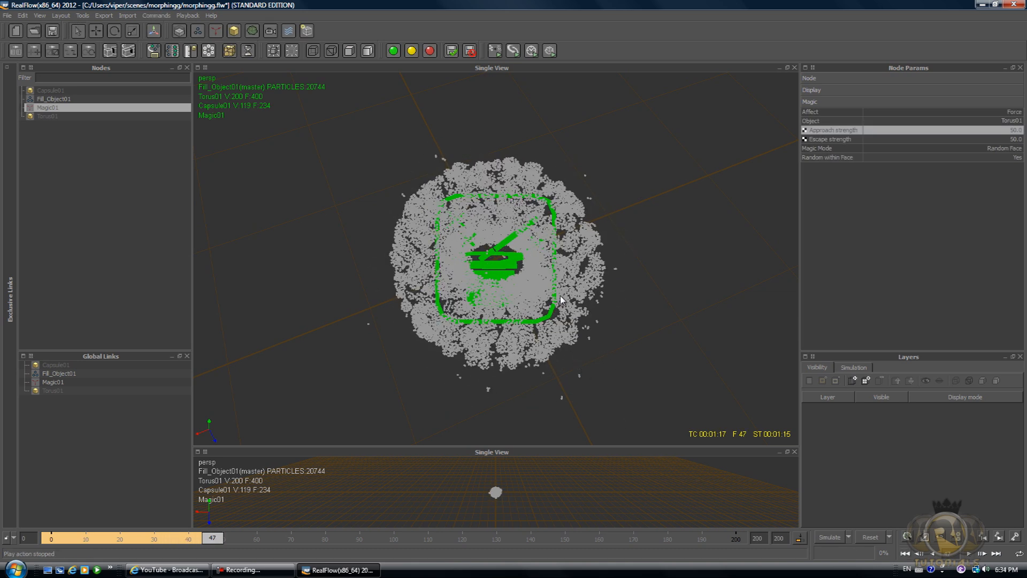
Add a Particle mesh (RenderKit) node to the scene.
alt+drag(563, 300, 540, 248)
click(540, 247)
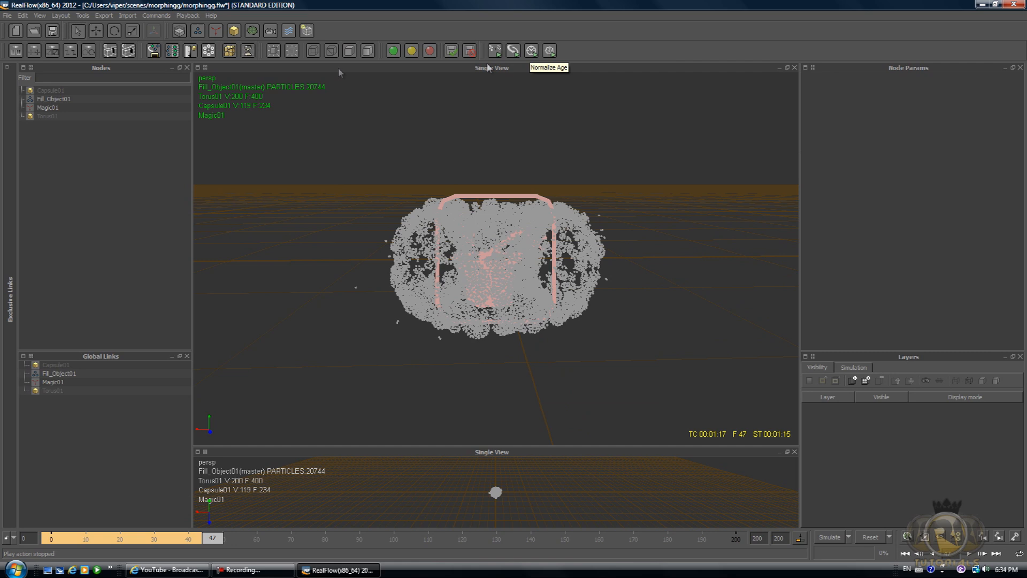
click(253, 33)
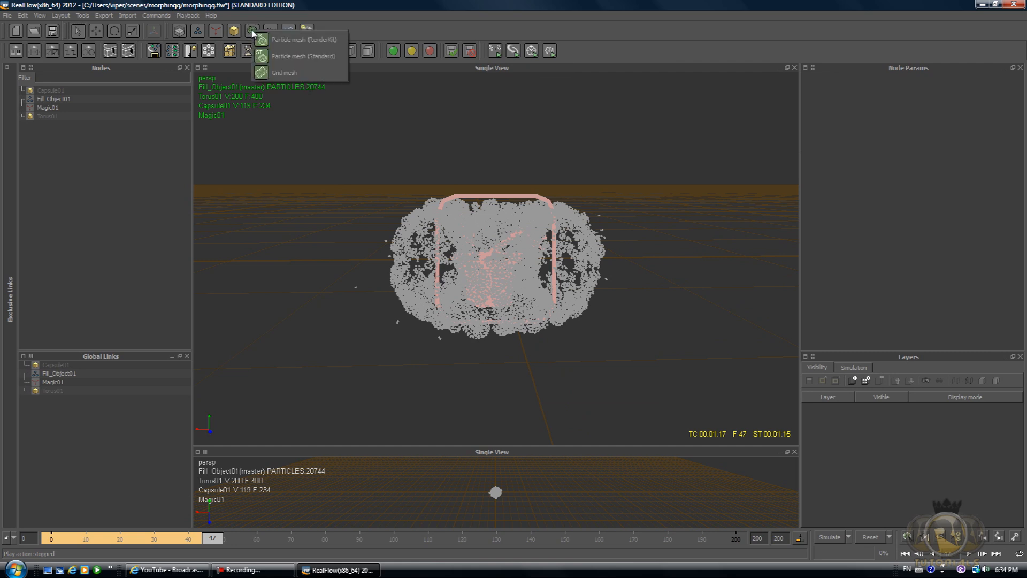
click(292, 40)
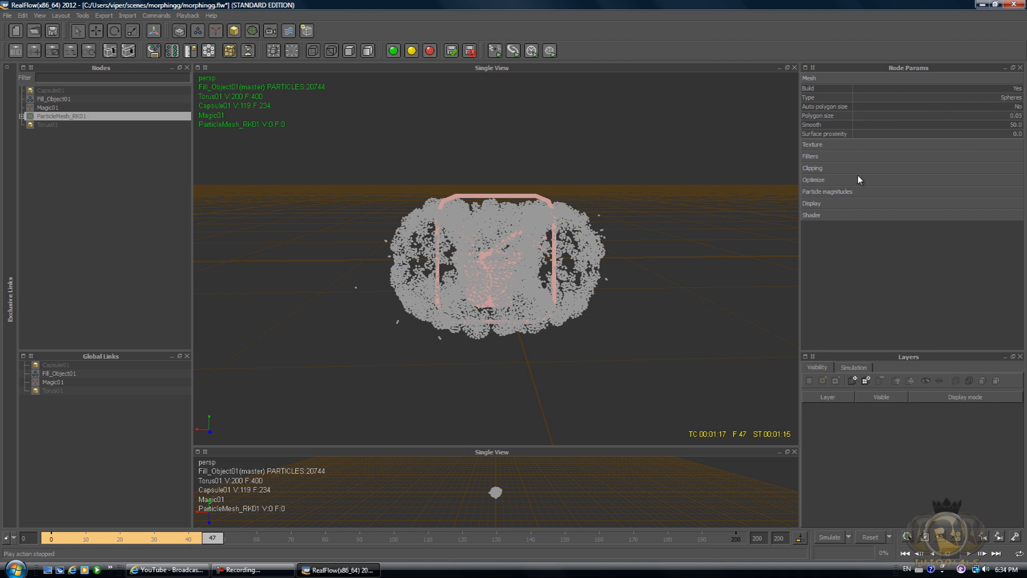
Set the particle mesh's Polygon size to 0.02.
double_click(1015, 115)
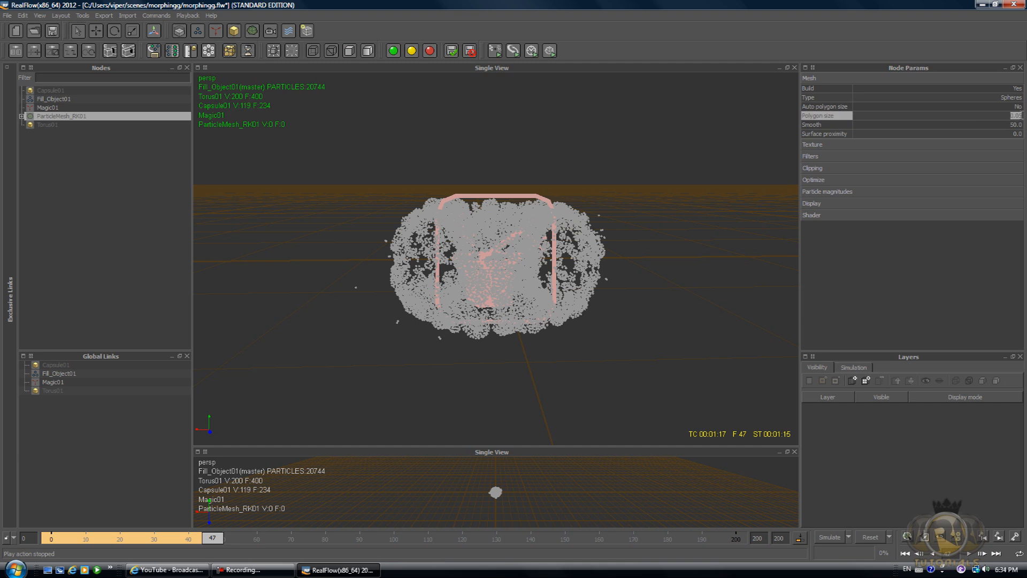
key(BackSpace)
click(996, 124)
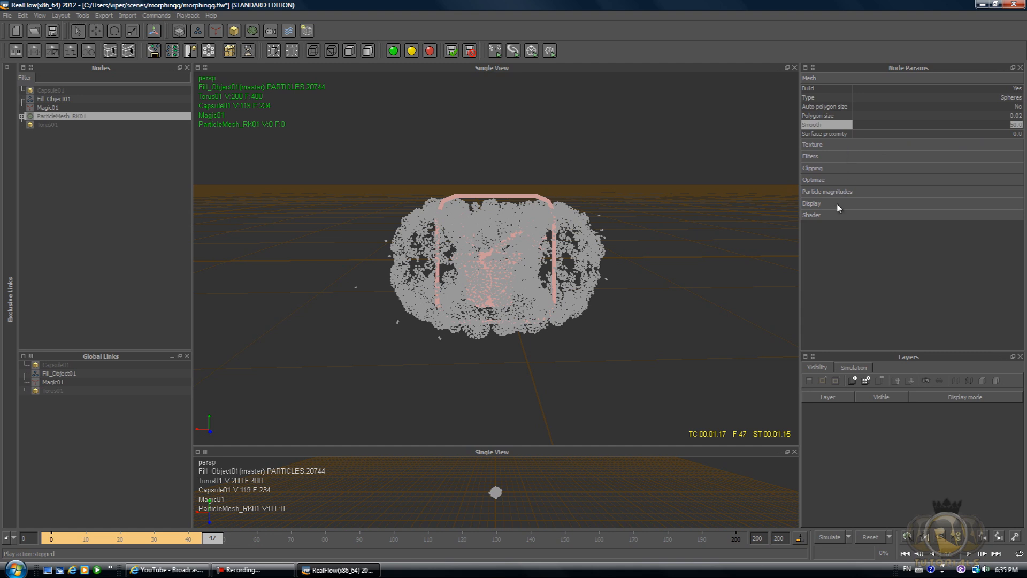
key(Return)
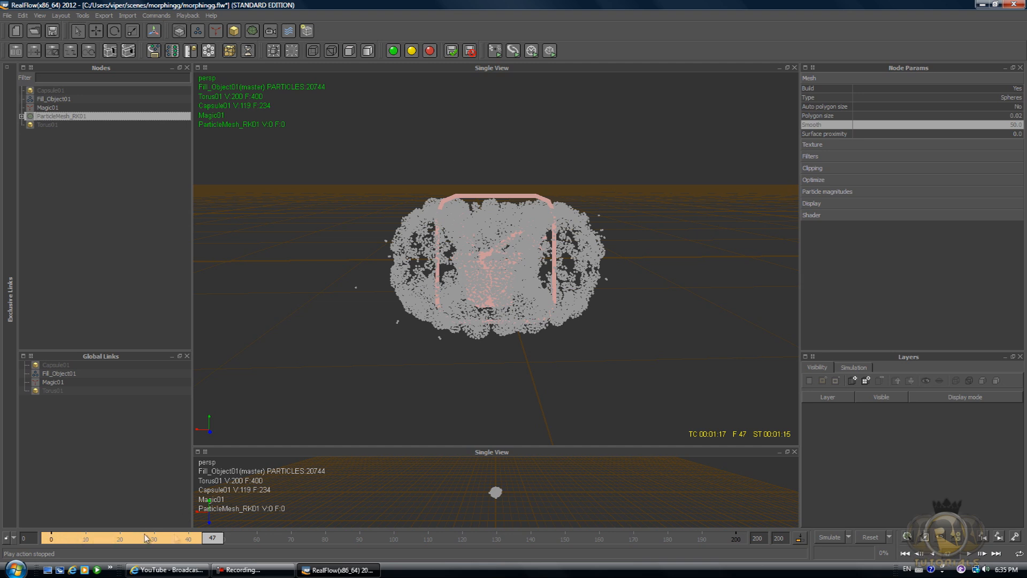
Build the particle mesh and display it with smooth shading.
click(907, 537)
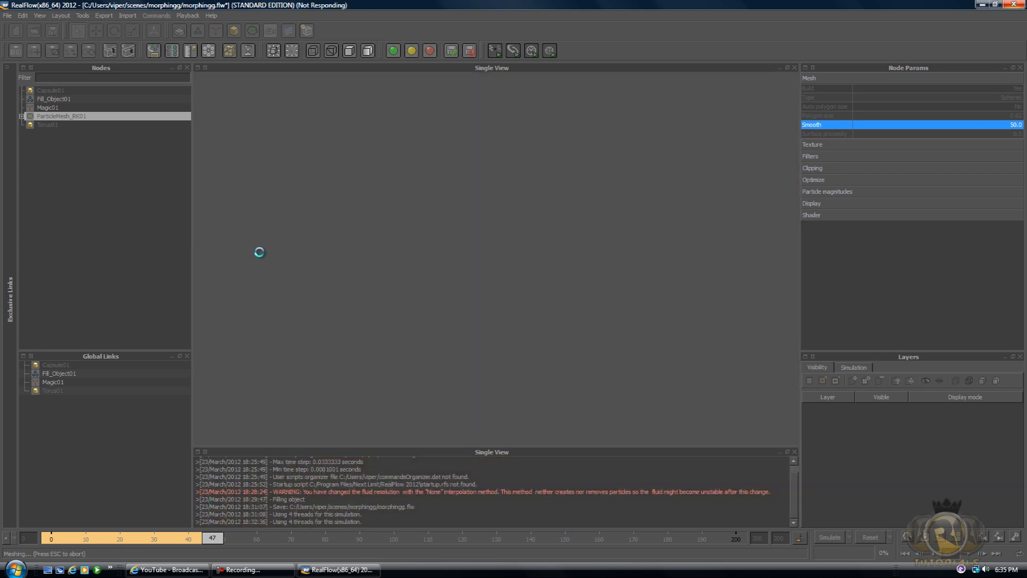
mouse_move(275, 575)
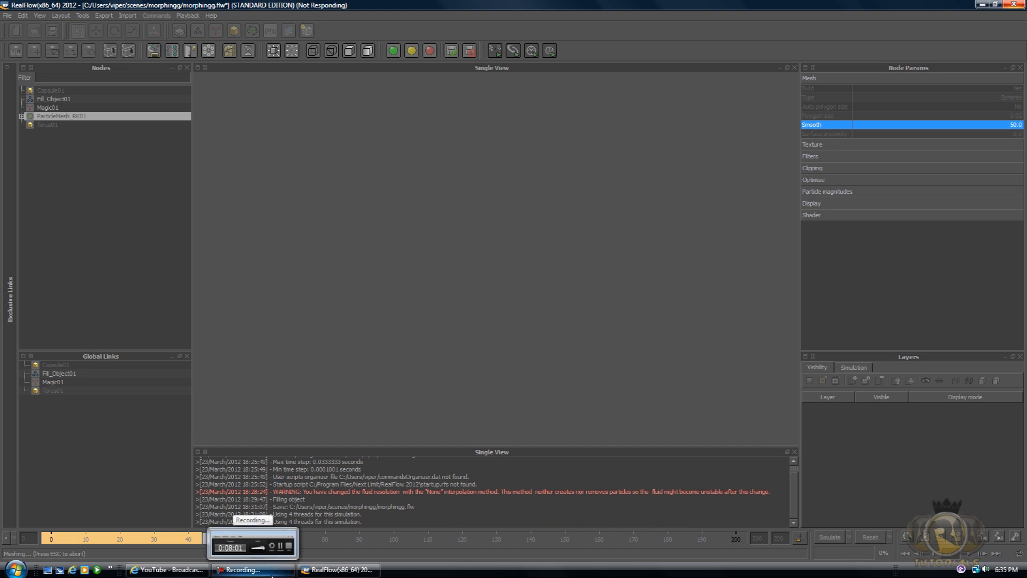
click(273, 575)
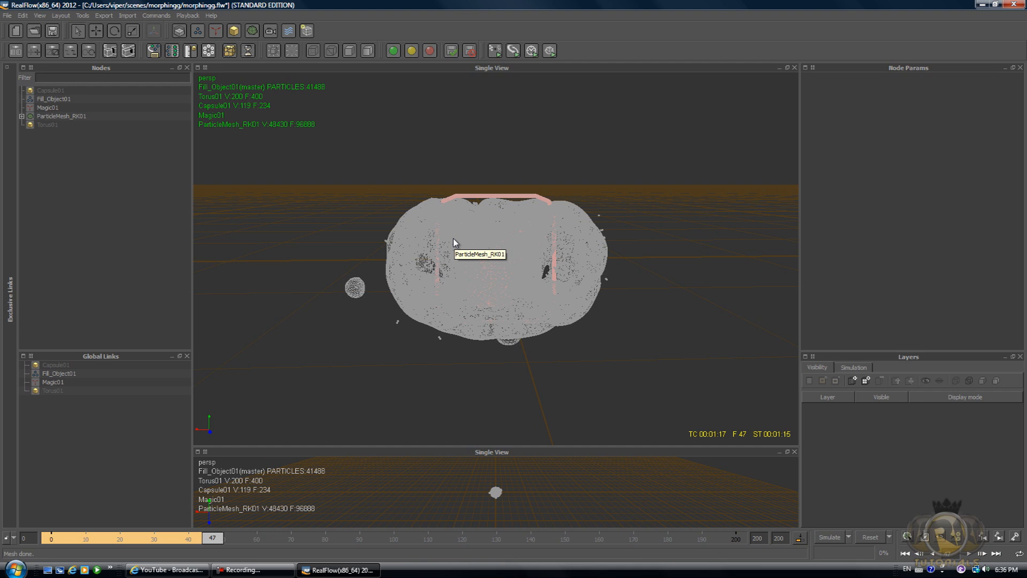
key(0)
alt+drag(453, 239, 464, 274)
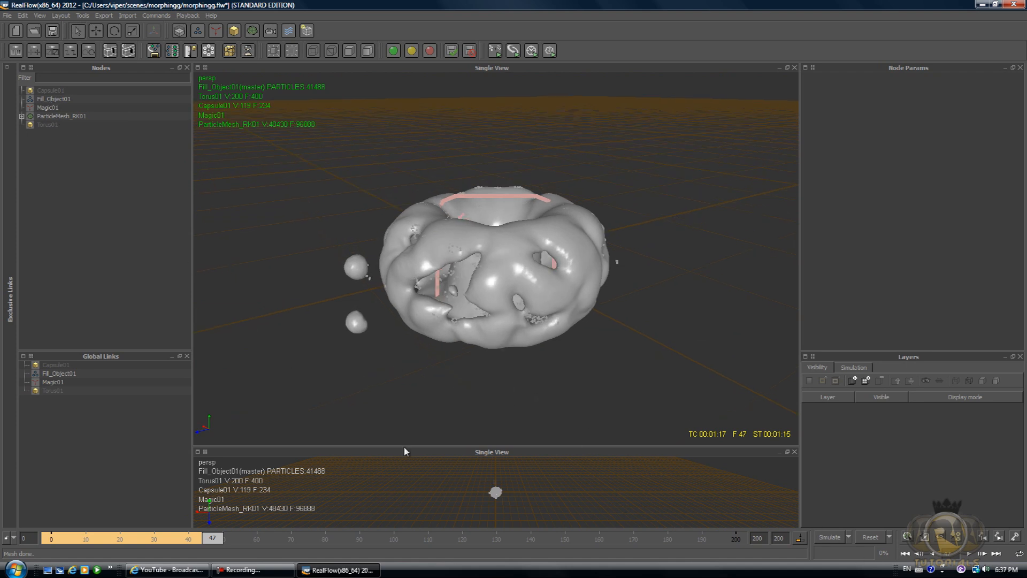
Reset the simulation data.
click(868, 537)
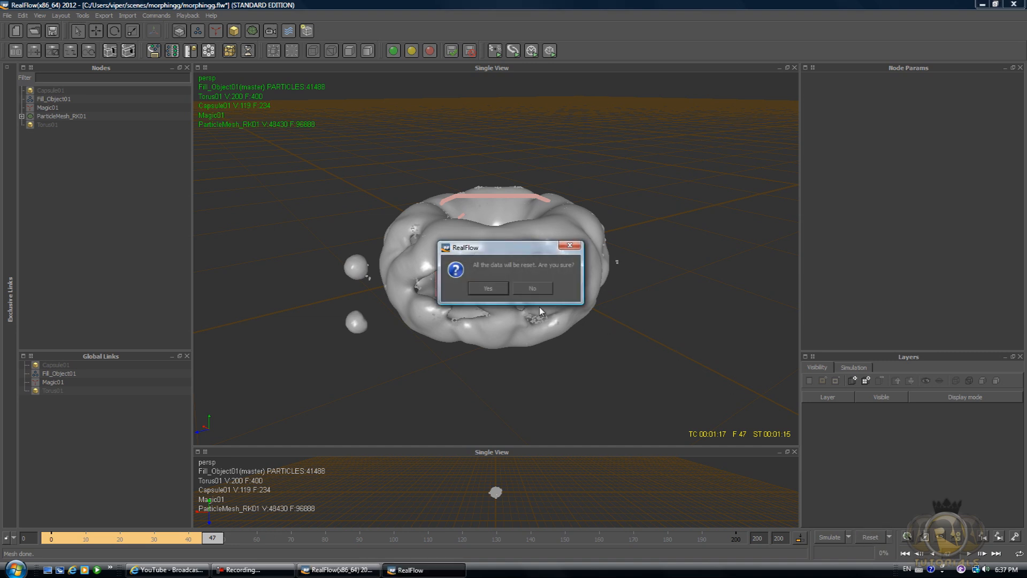
click(488, 289)
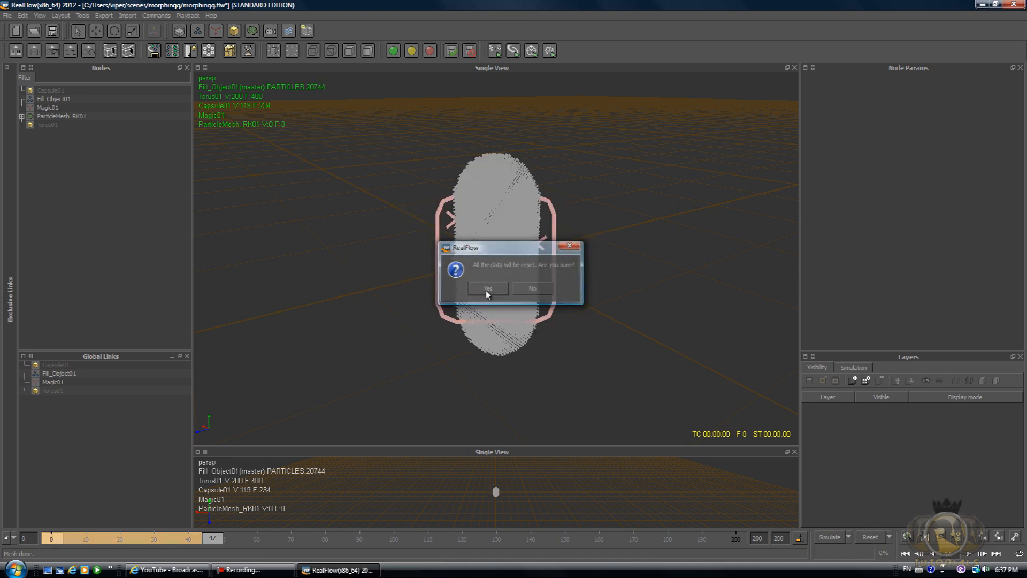
Set the Fill_Object01 liquid's Resolution to 70 and reset the simulation data.
click(48, 100)
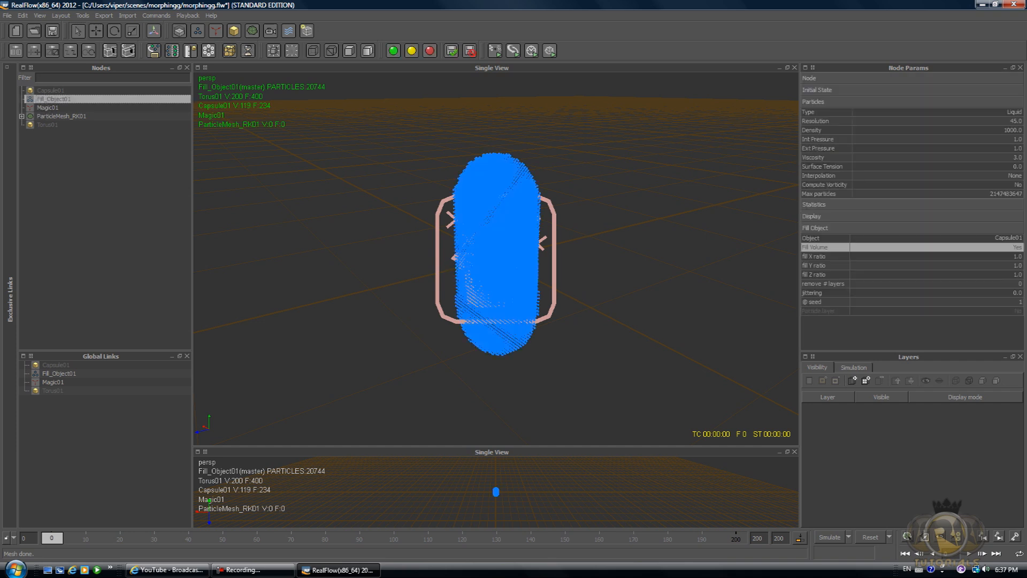
click(1017, 121)
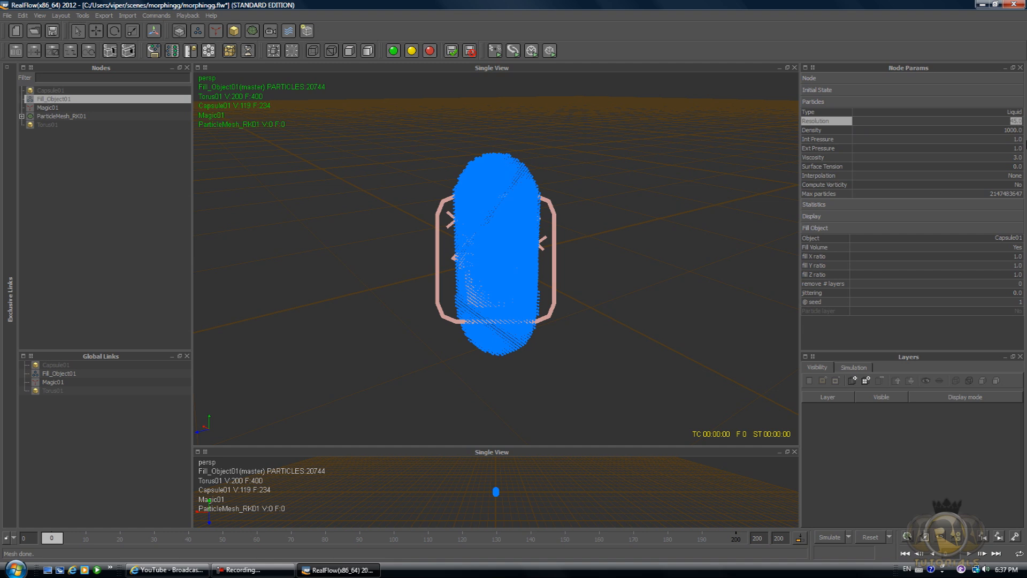
text(70)
key(Tab)
click(870, 537)
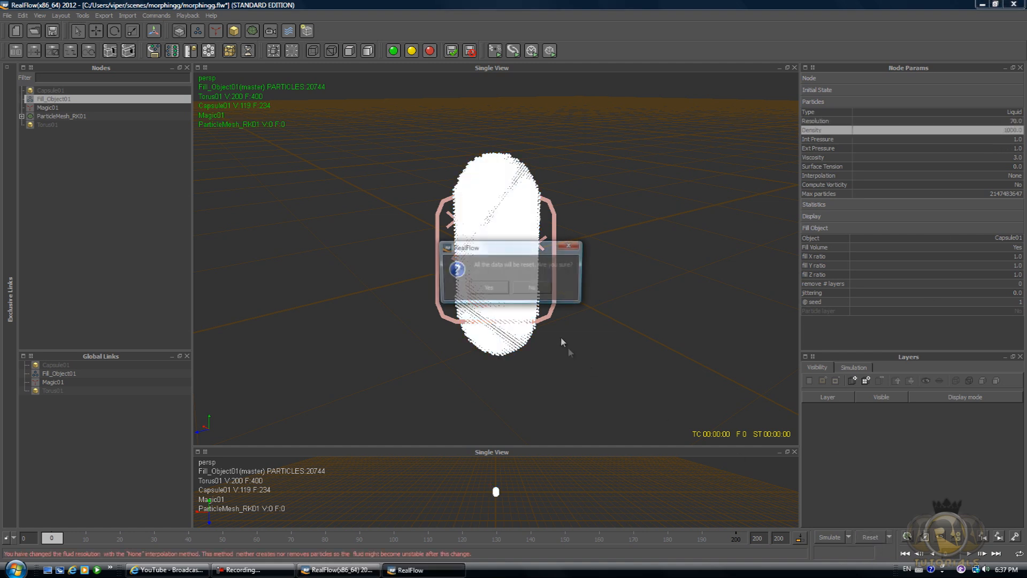
click(543, 287)
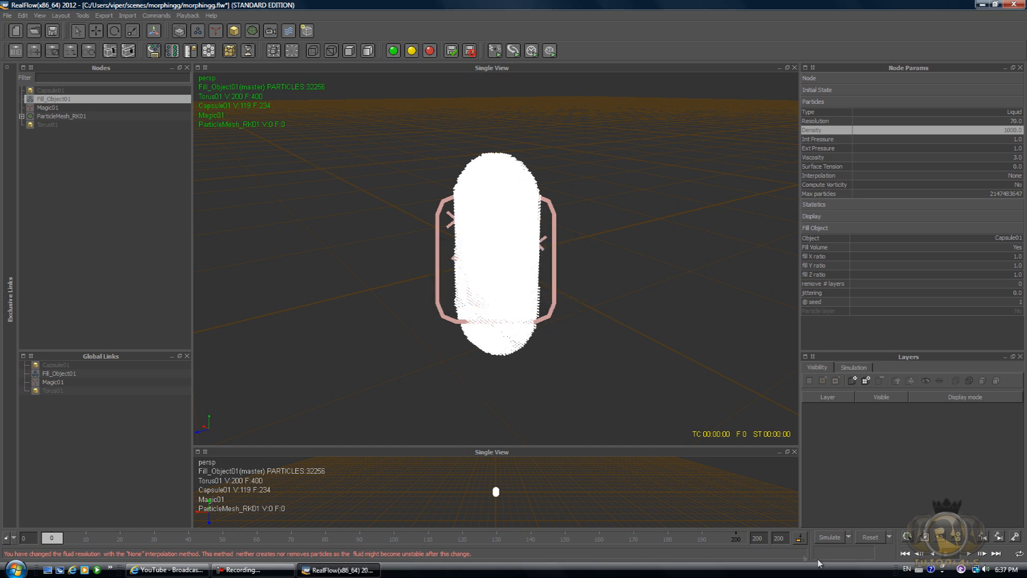
Run the simulation to generate the morphing liquid and its mesh.
click(830, 537)
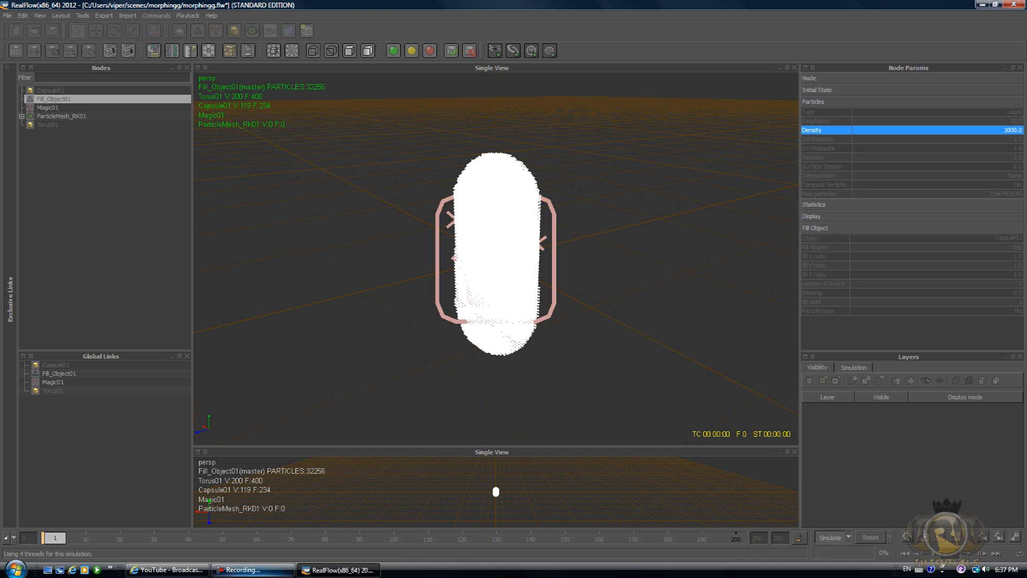
click(251, 569)
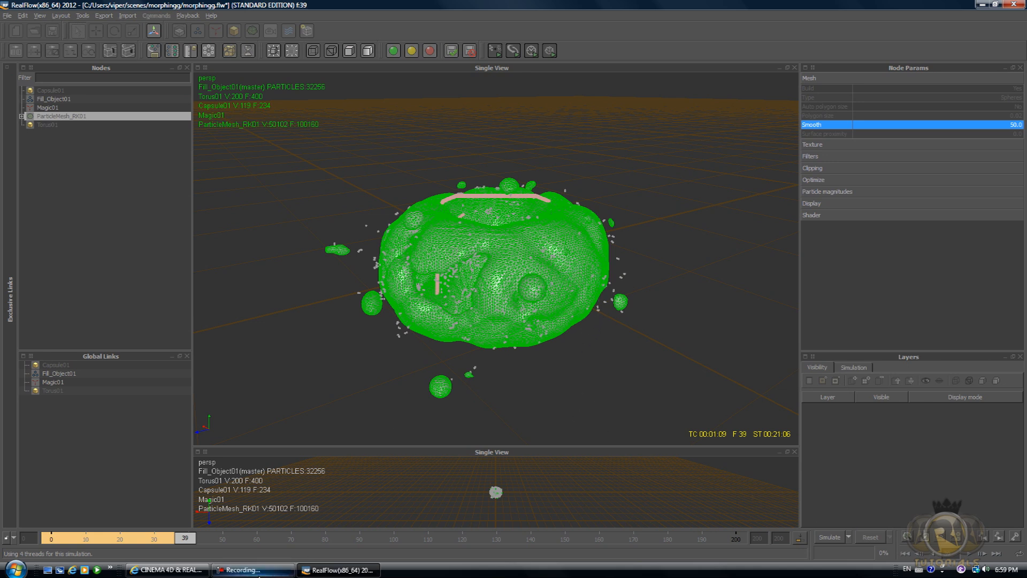
Orbit around the simulated mesh and fill particles to inspect the torus shape from several angles.
alt+drag(501, 266, 623, 207)
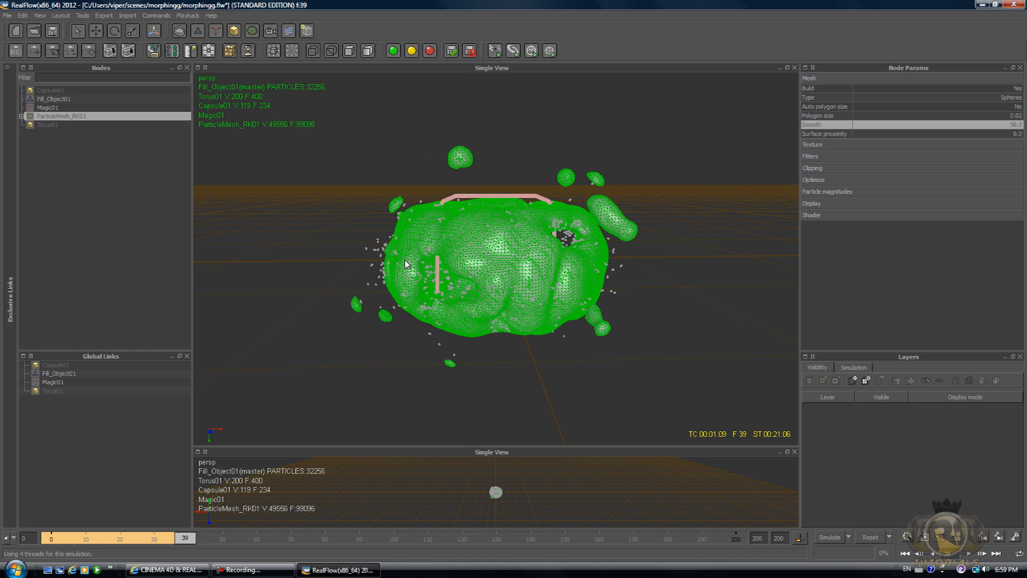
alt+drag(580, 240, 627, 278)
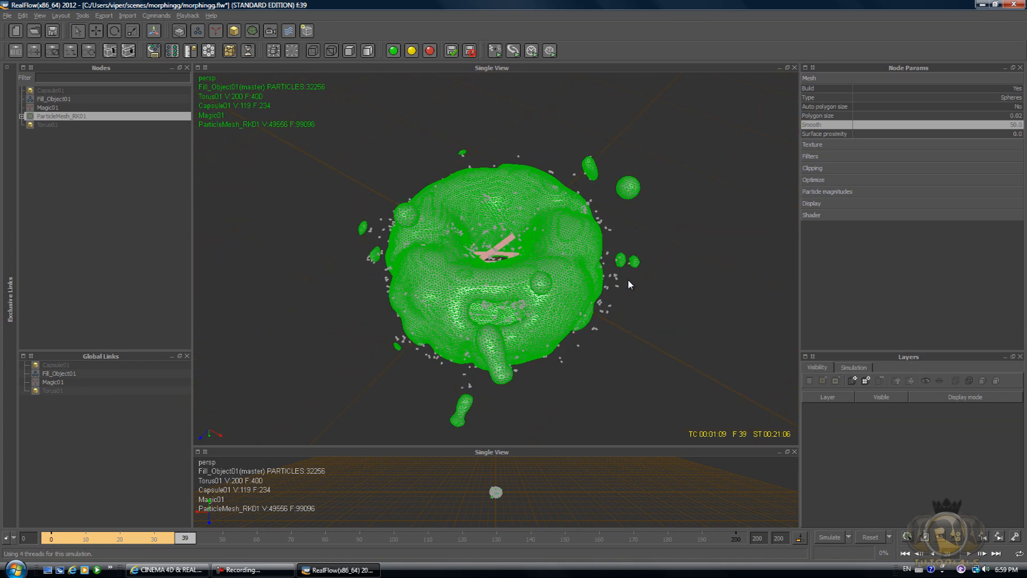
click(47, 99)
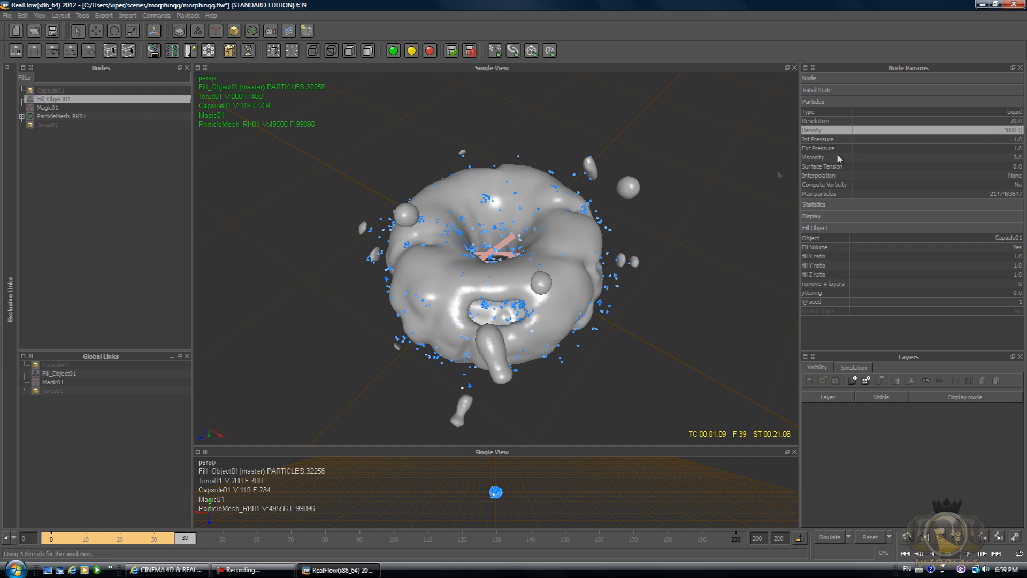
alt+drag(721, 224, 420, 195)
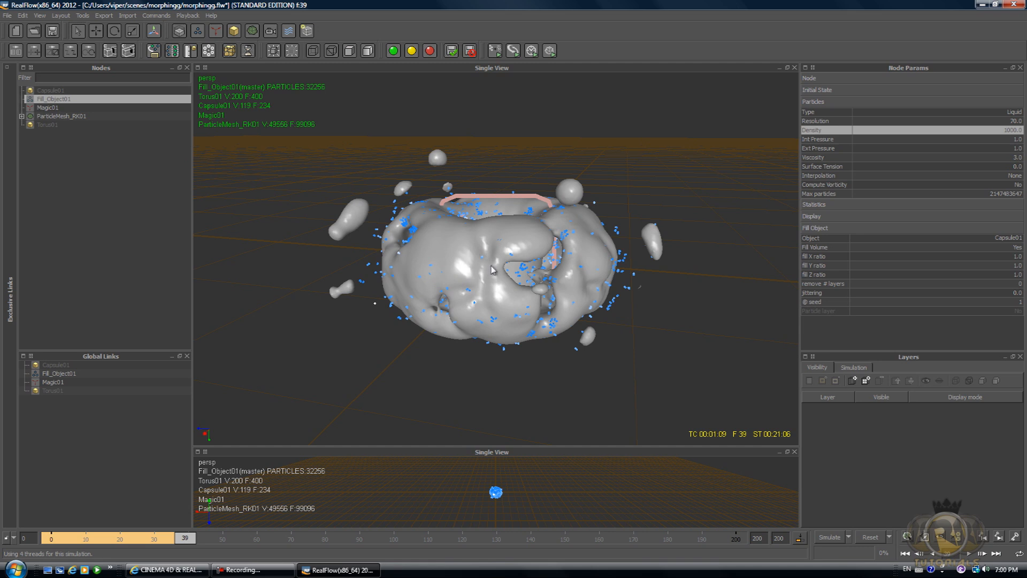
key(ctrl+a)
key(super)
click(380, 342)
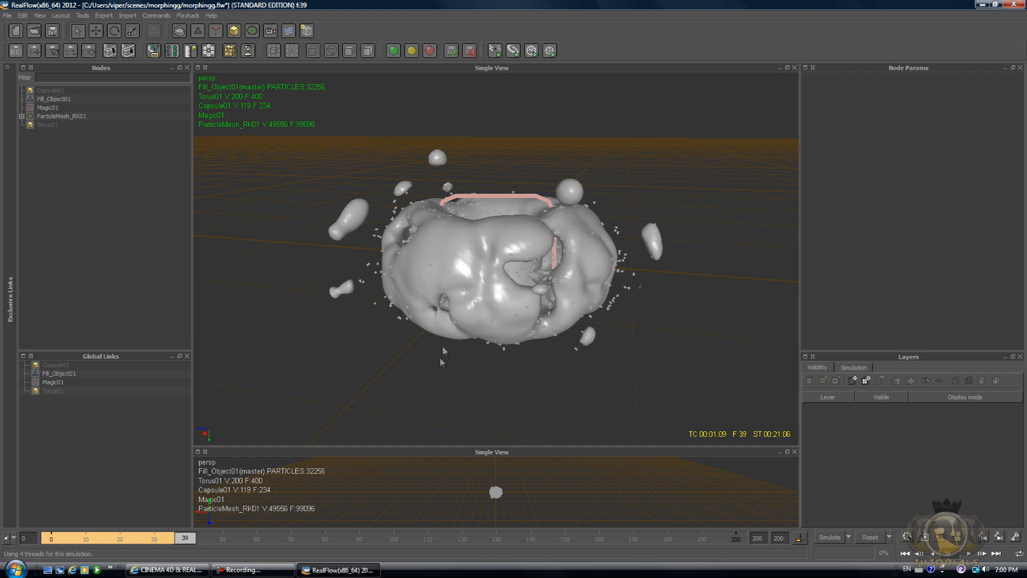
alt+drag(509, 300, 345, 304)
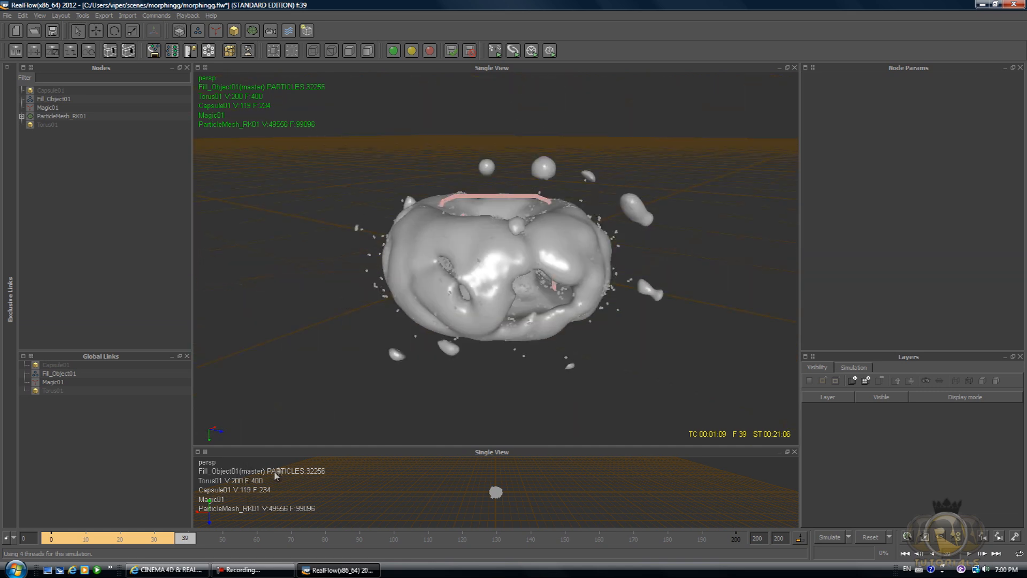